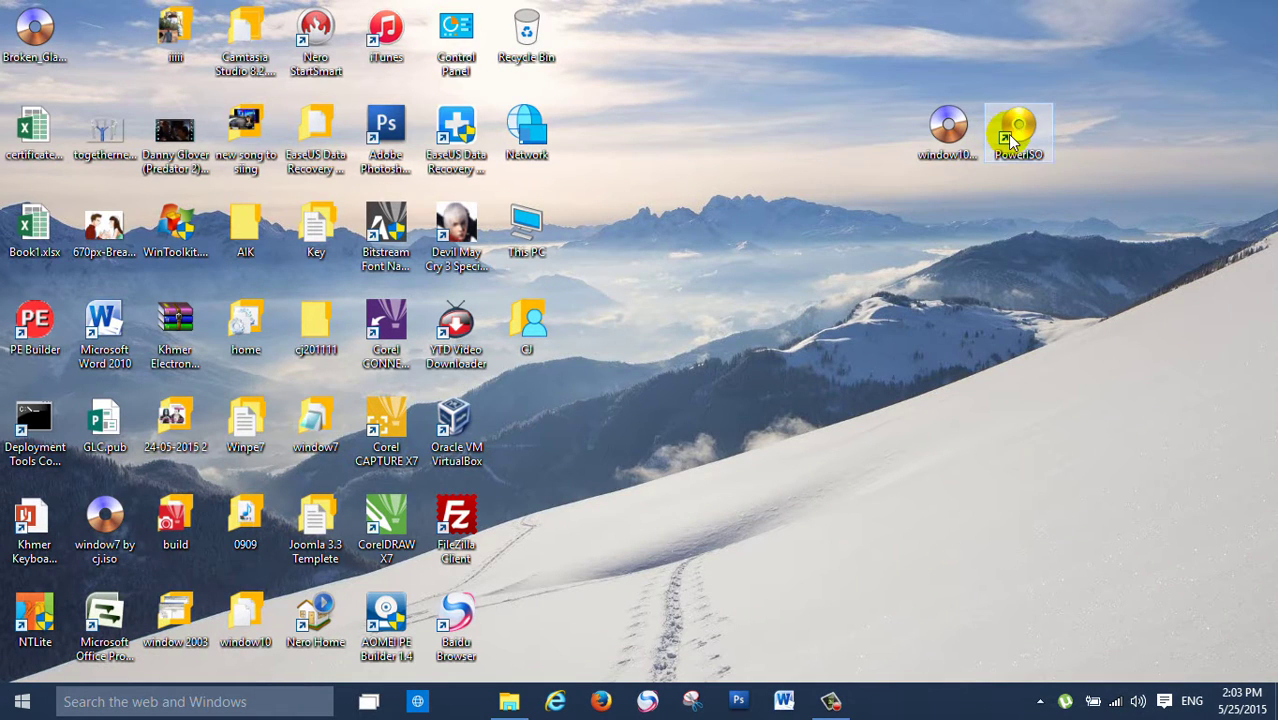
Reposition the window10_by_CJ2015.iso file and the PowerISO shortcut in the open area of the desktop
left_click_drag(963, 232, 1061, 122)
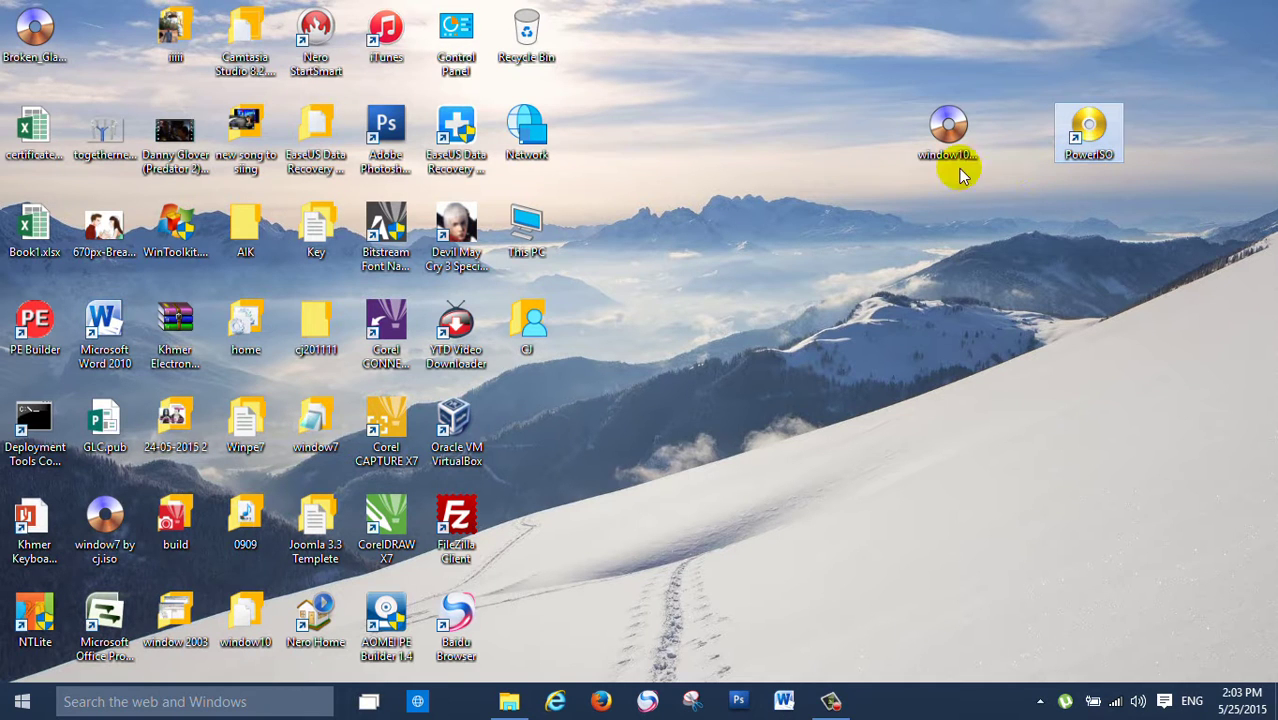
left_click_drag(958, 150, 818, 150)
left_click_drag(1082, 145, 815, 147)
left_click(818, 150)
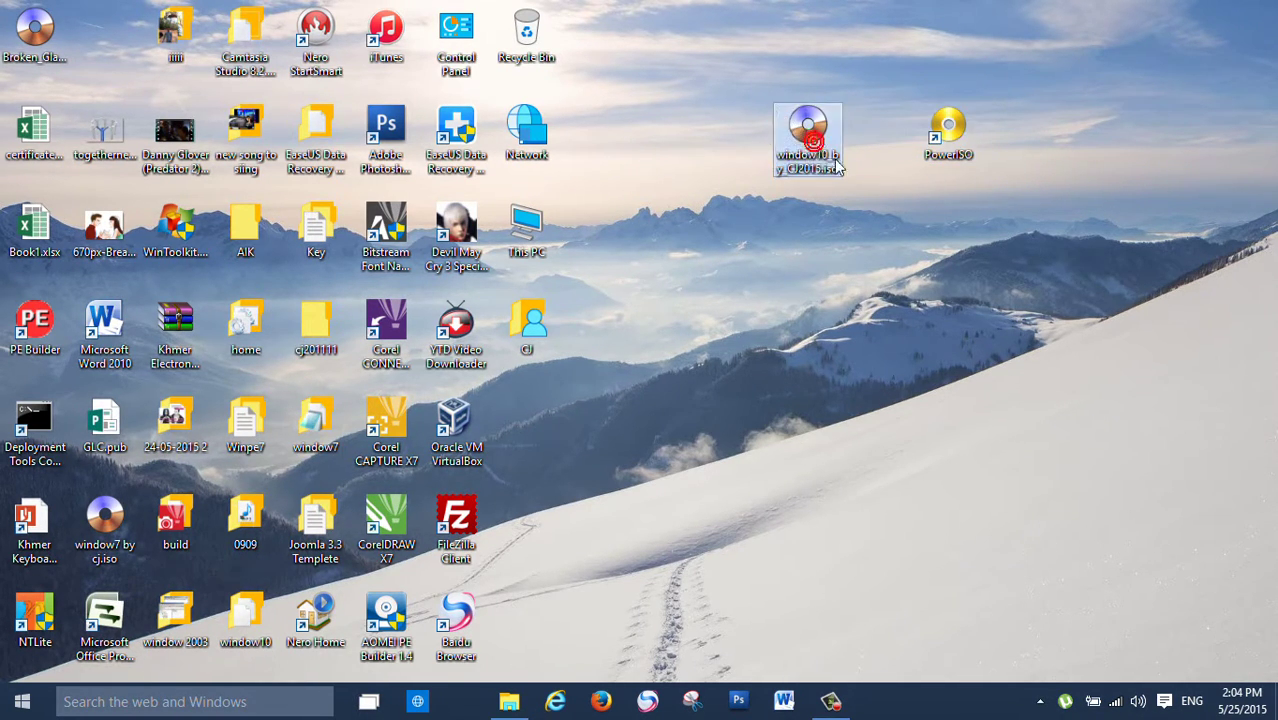
left_click_drag(946, 146, 891, 158)
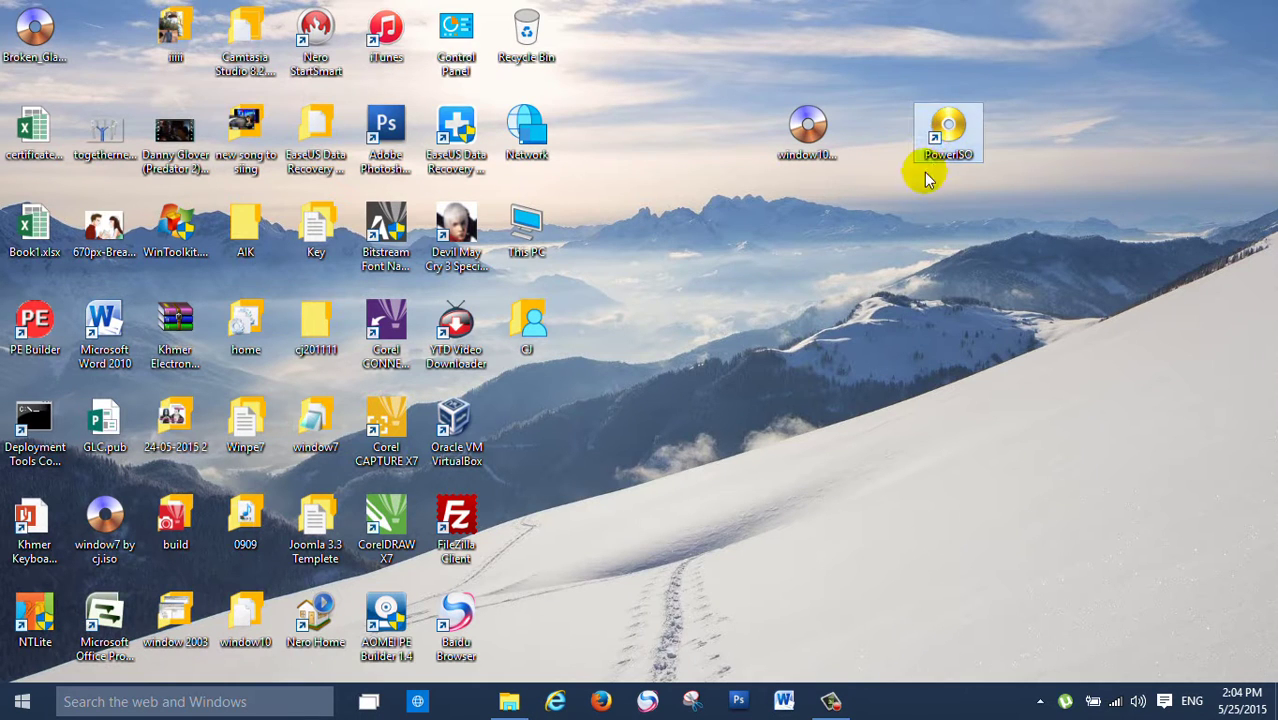
left_click(885, 204)
left_click(818, 147)
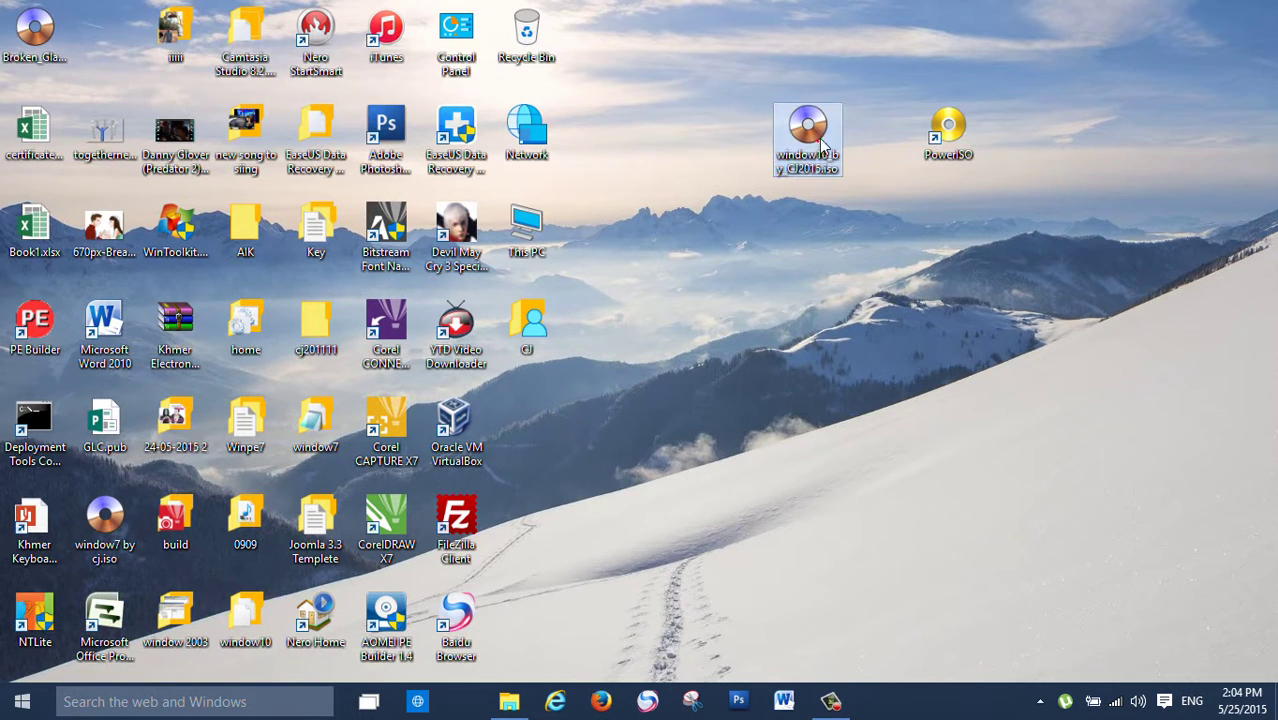
left_click_drag(823, 145, 893, 143)
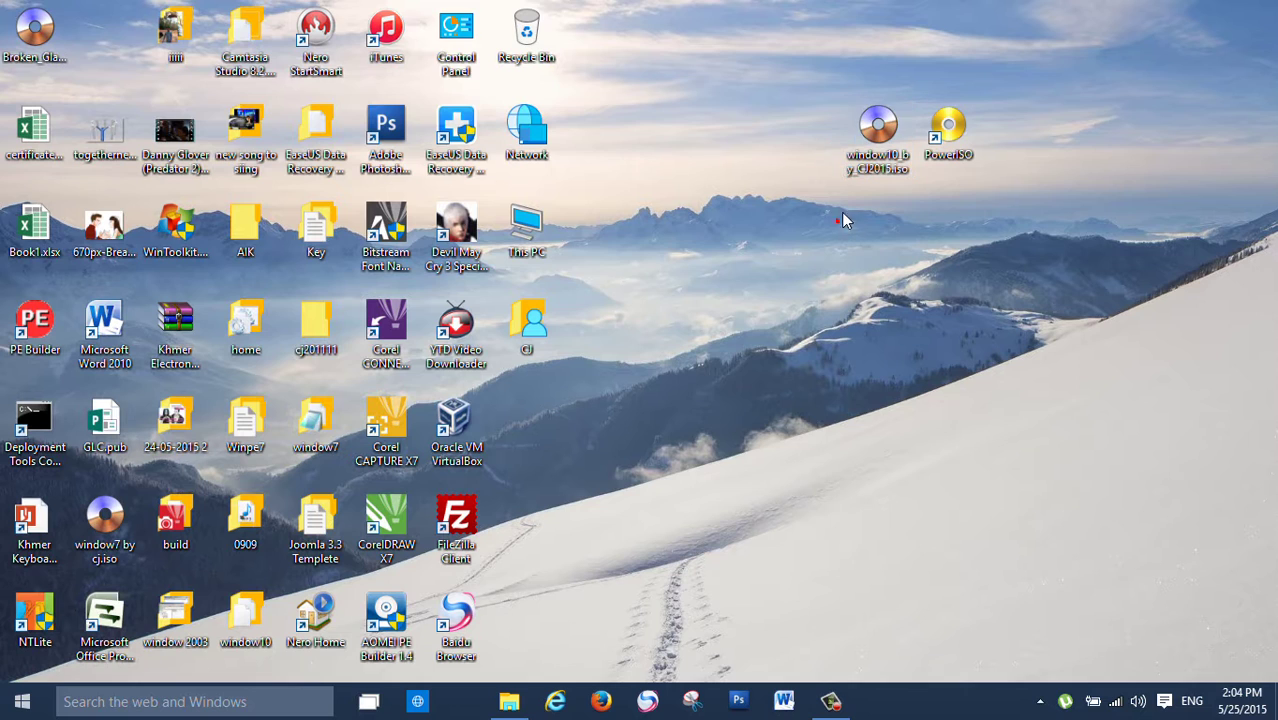
left_click(872, 160)
left_click(820, 158)
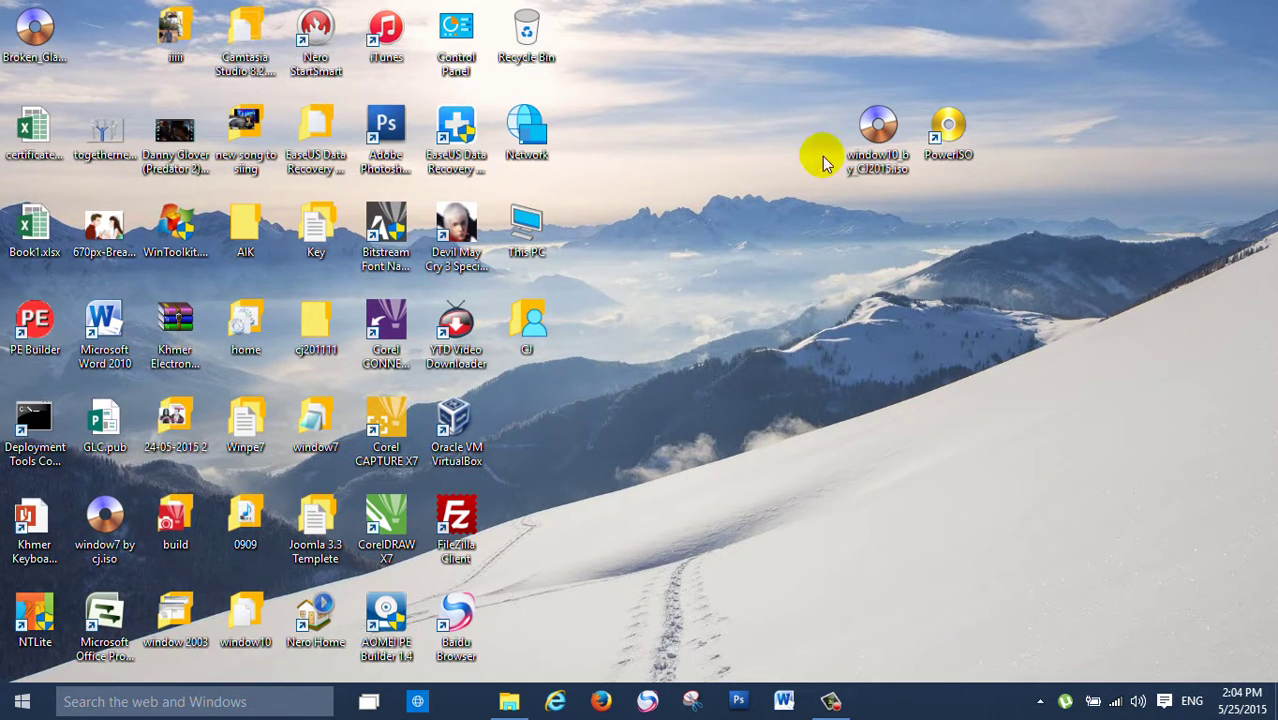
left_click_drag(872, 138, 742, 140)
left_click(862, 163)
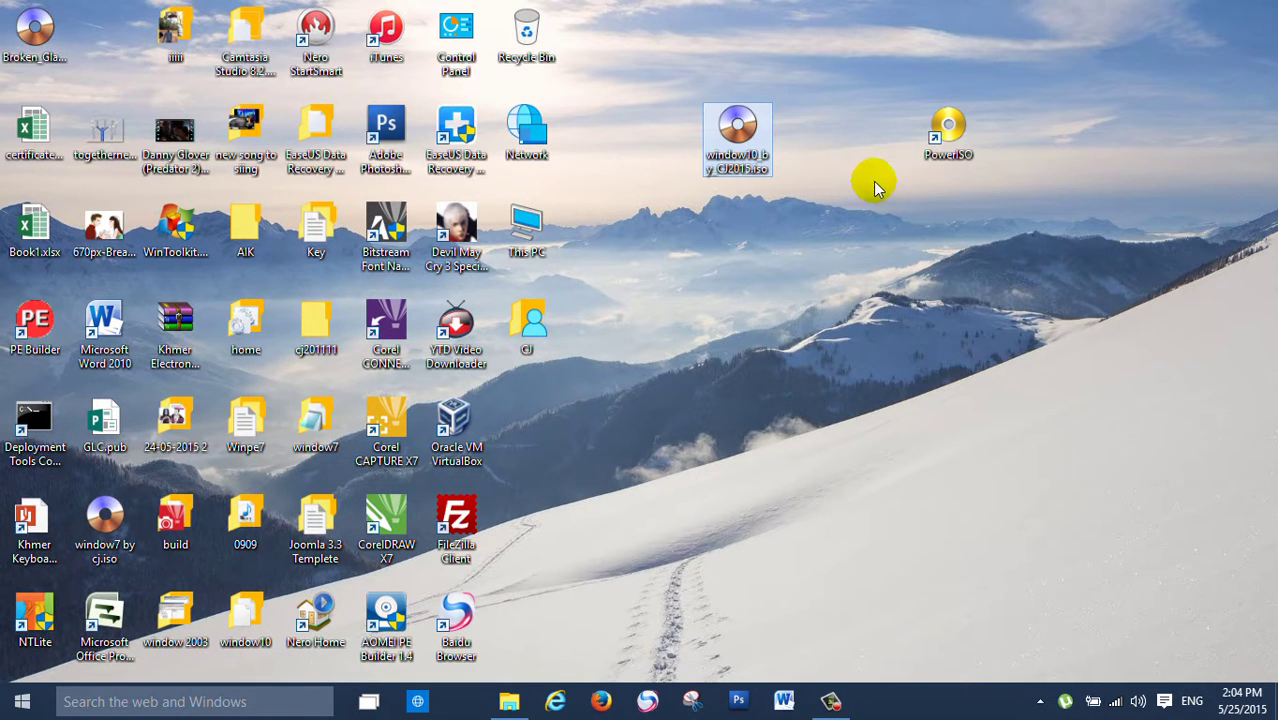
Place the PowerISO shortcut and the window10_by_CJ2015.iso file directly next to each other on the desktop
left_click(968, 216)
left_click_drag(951, 141, 890, 140)
left_click(871, 184)
left_click_drag(742, 138, 815, 145)
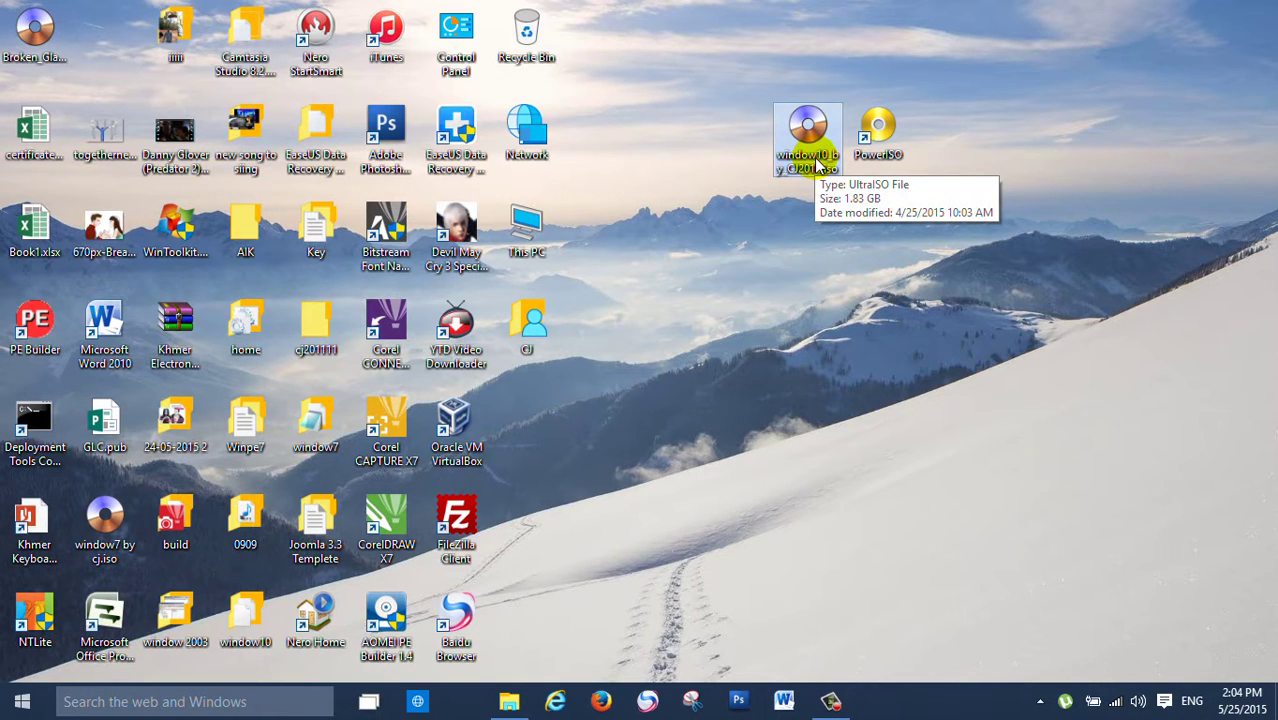
left_click_drag(876, 140, 886, 167)
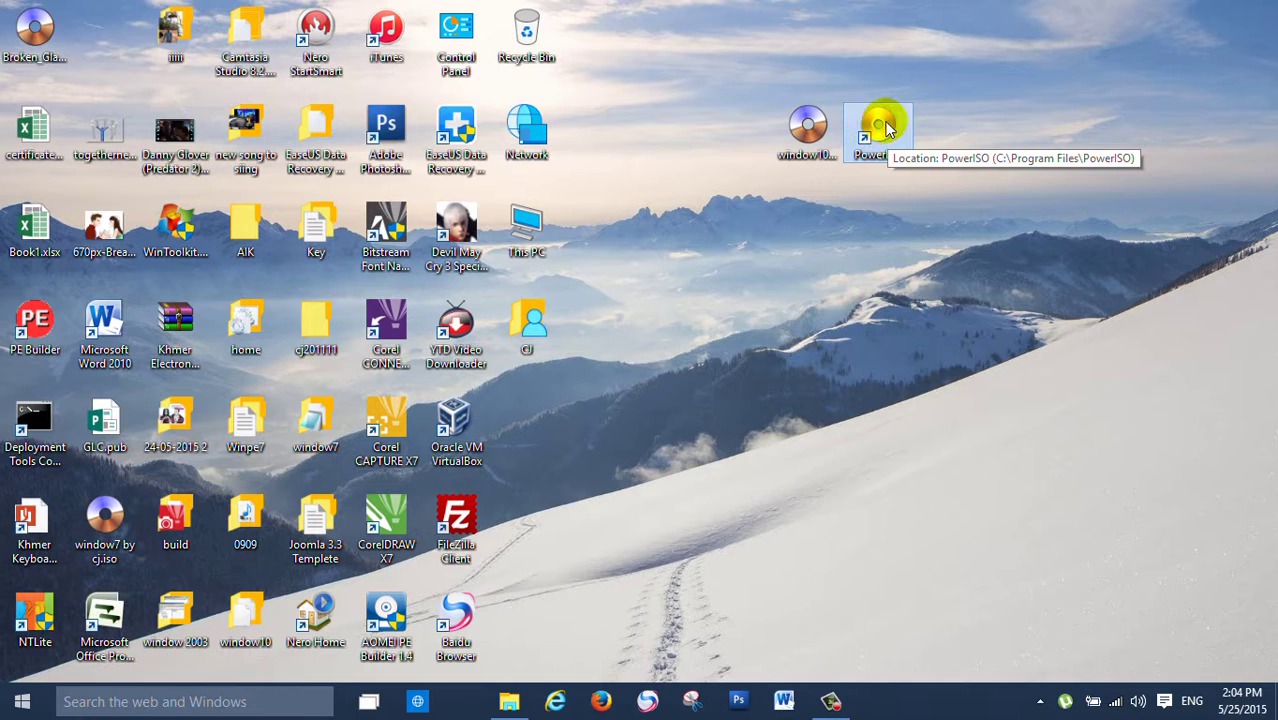
Launch PowerISO from its desktop shortcut with administrator rights
double_click(887, 118)
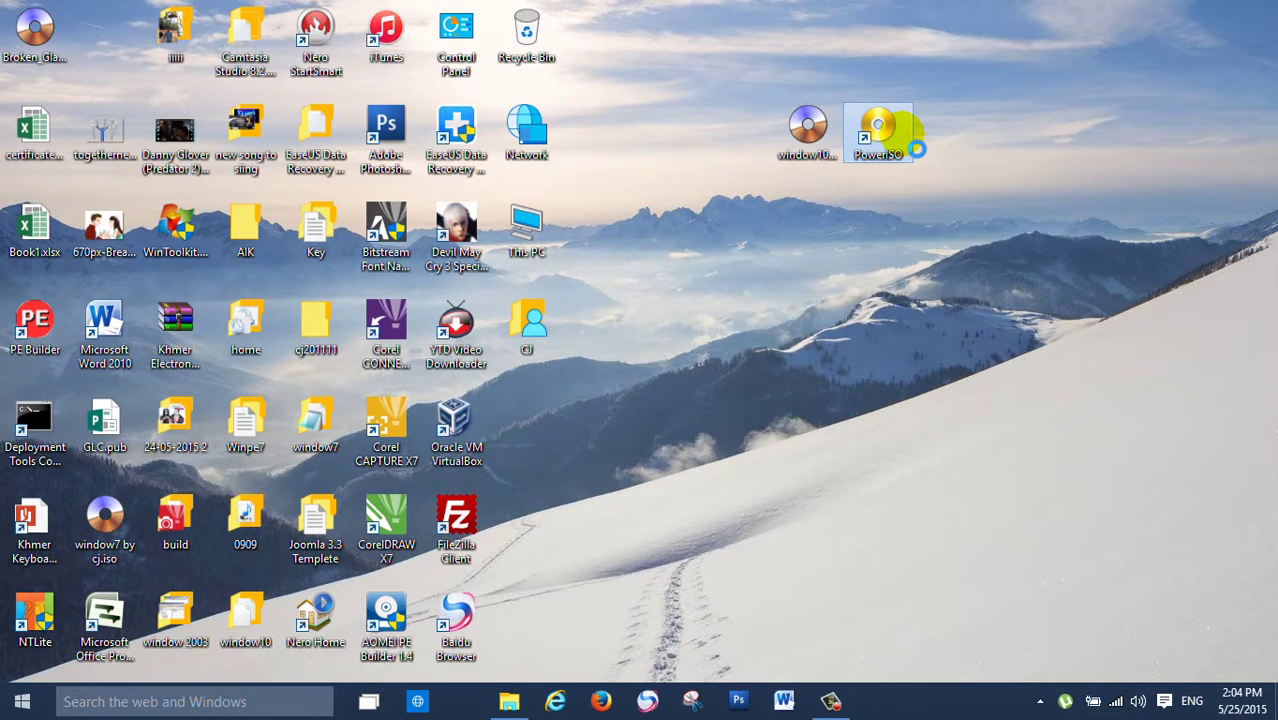
right_click(901, 134)
left_click(805, 150)
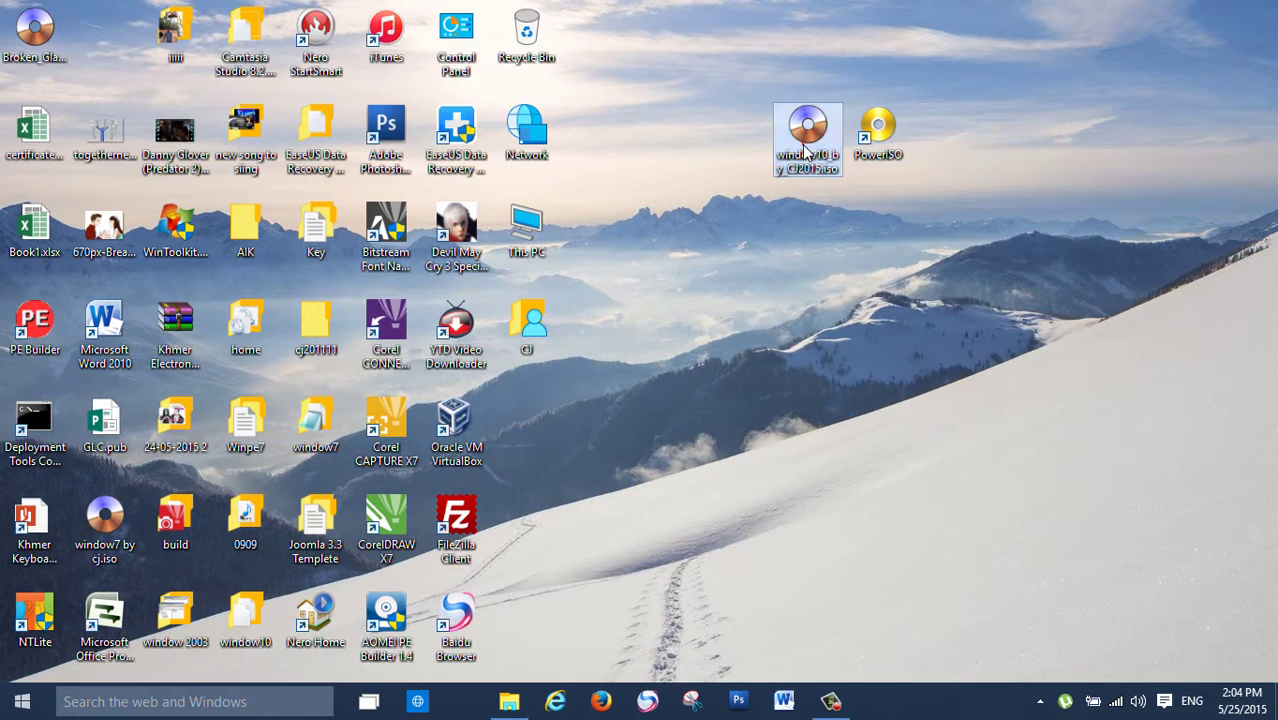
double_click(884, 150)
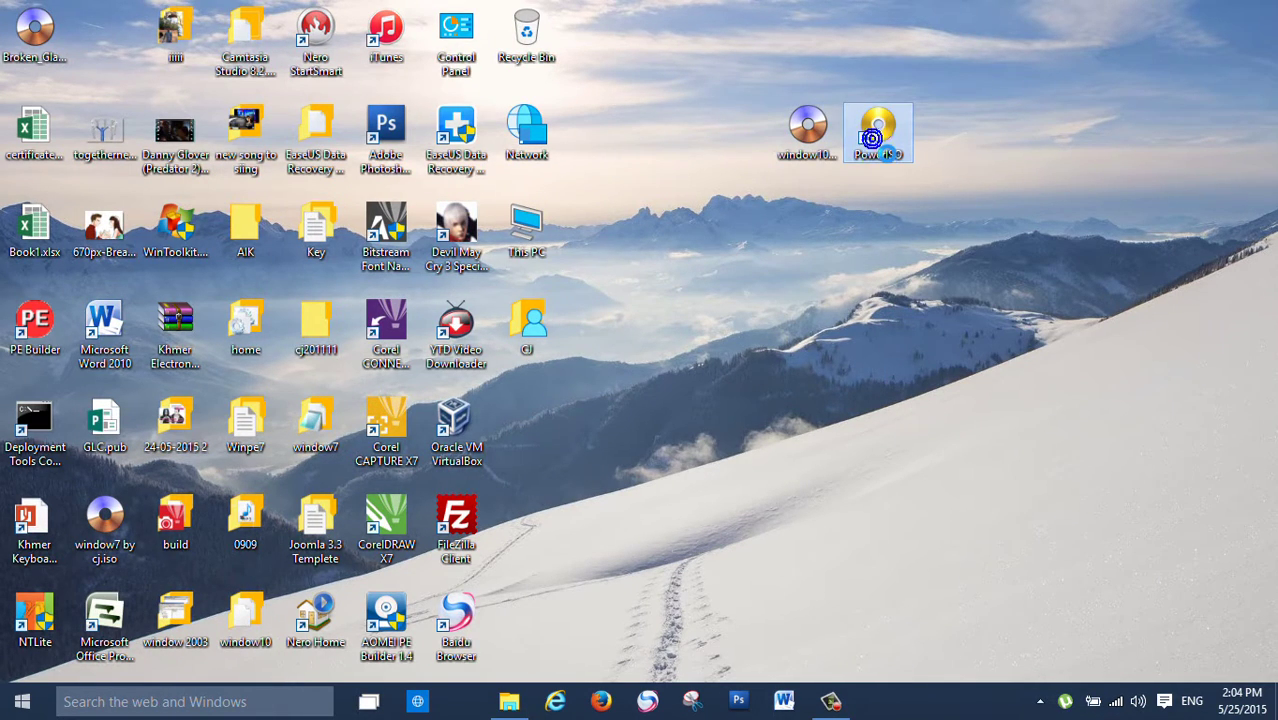
right_click(880, 148)
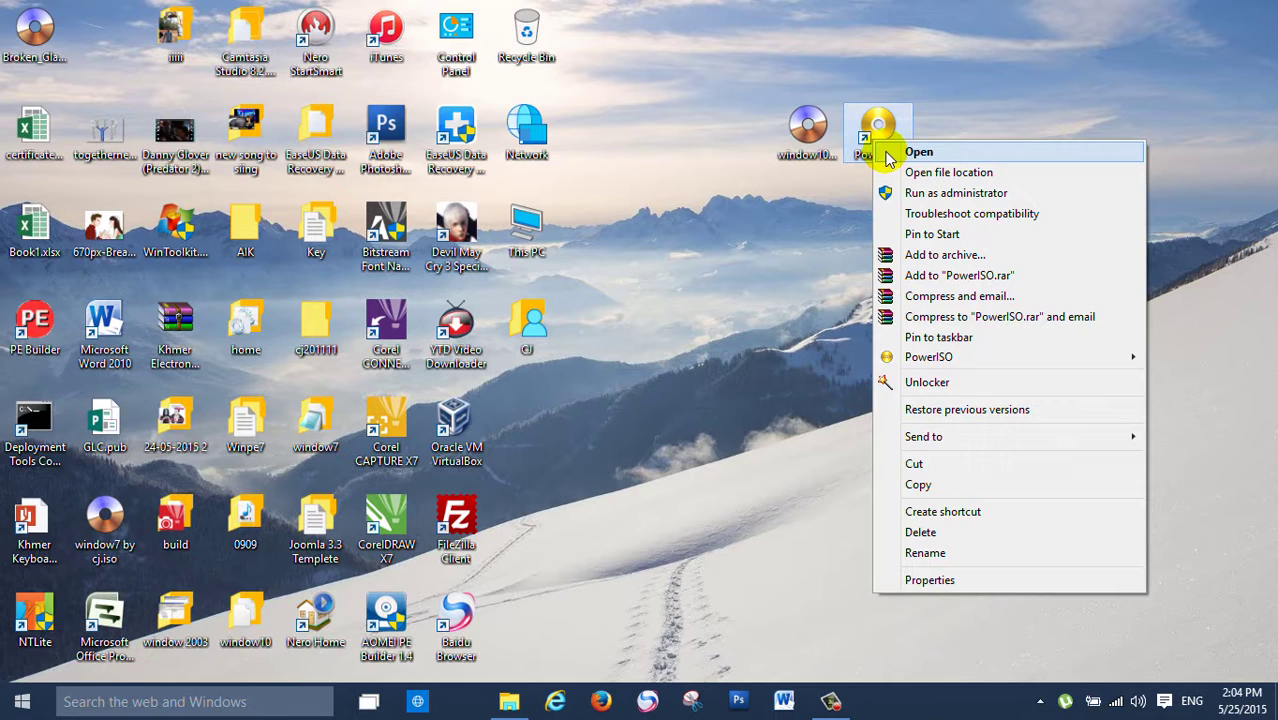
left_click(927, 196)
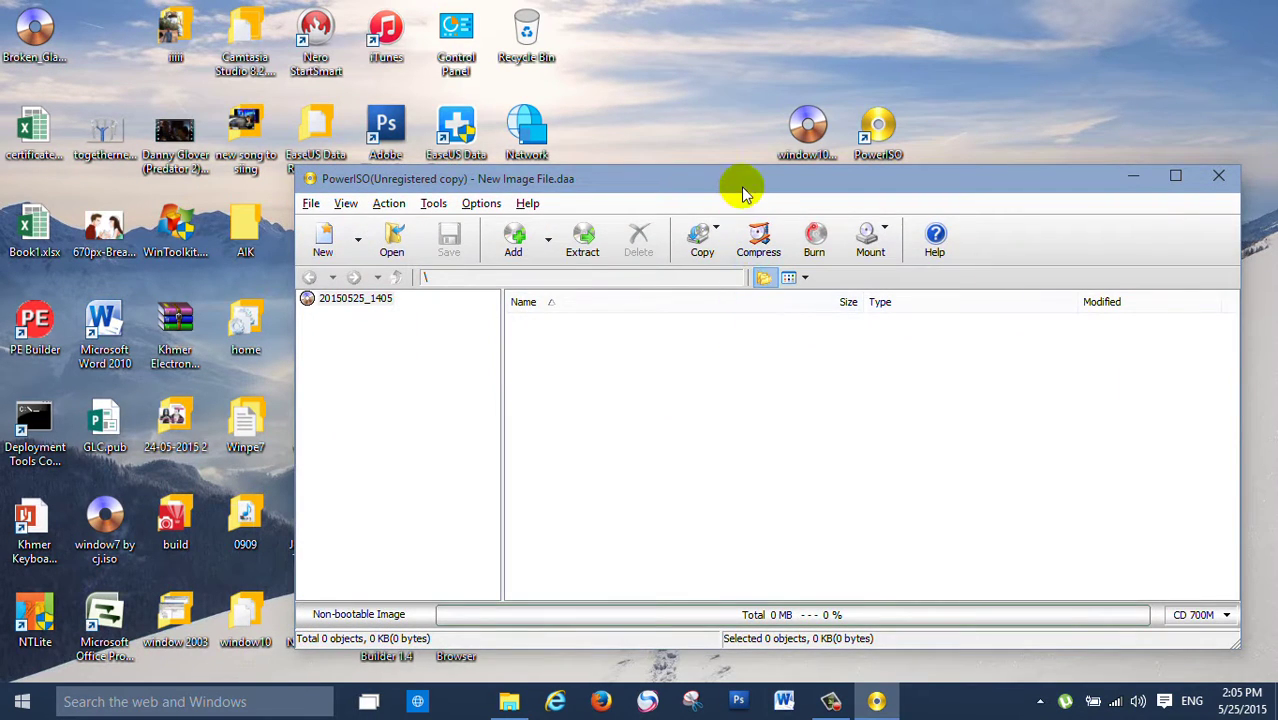
Move the PowerISO window aside and check the BARTPE (I:) USB drive in This PC
left_click_drag(736, 188, 670, 82)
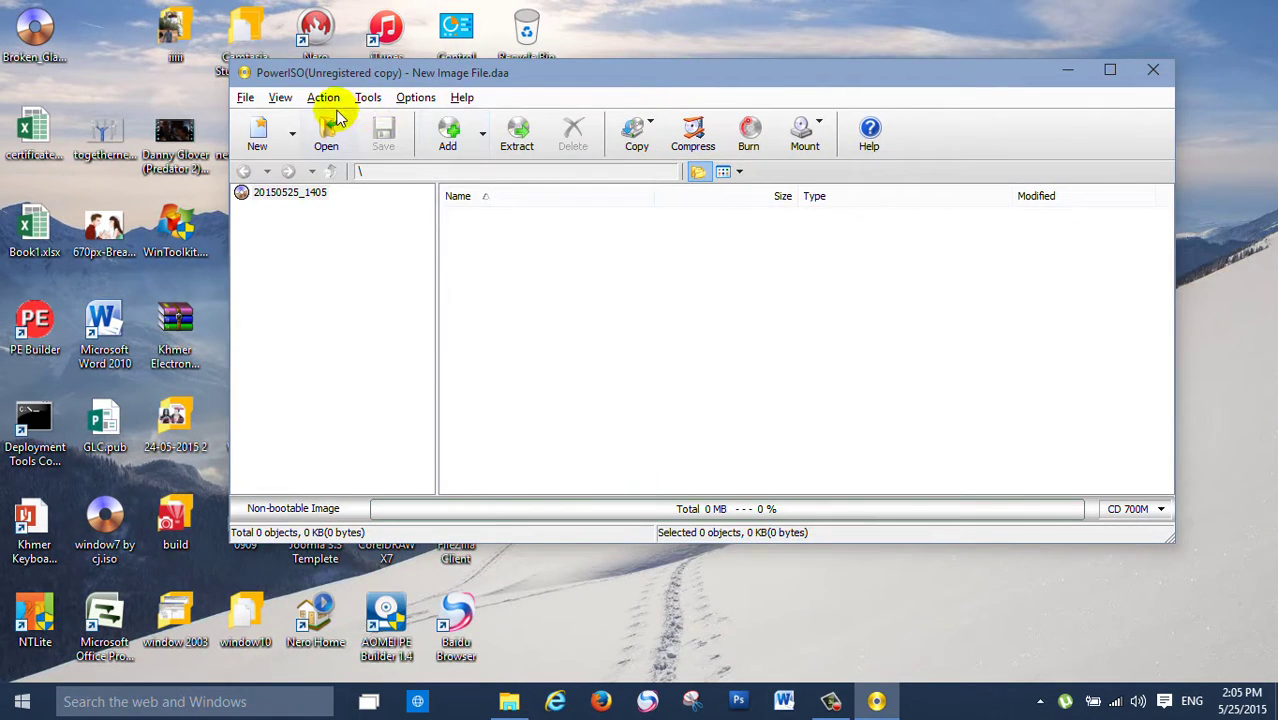
left_click(367, 98)
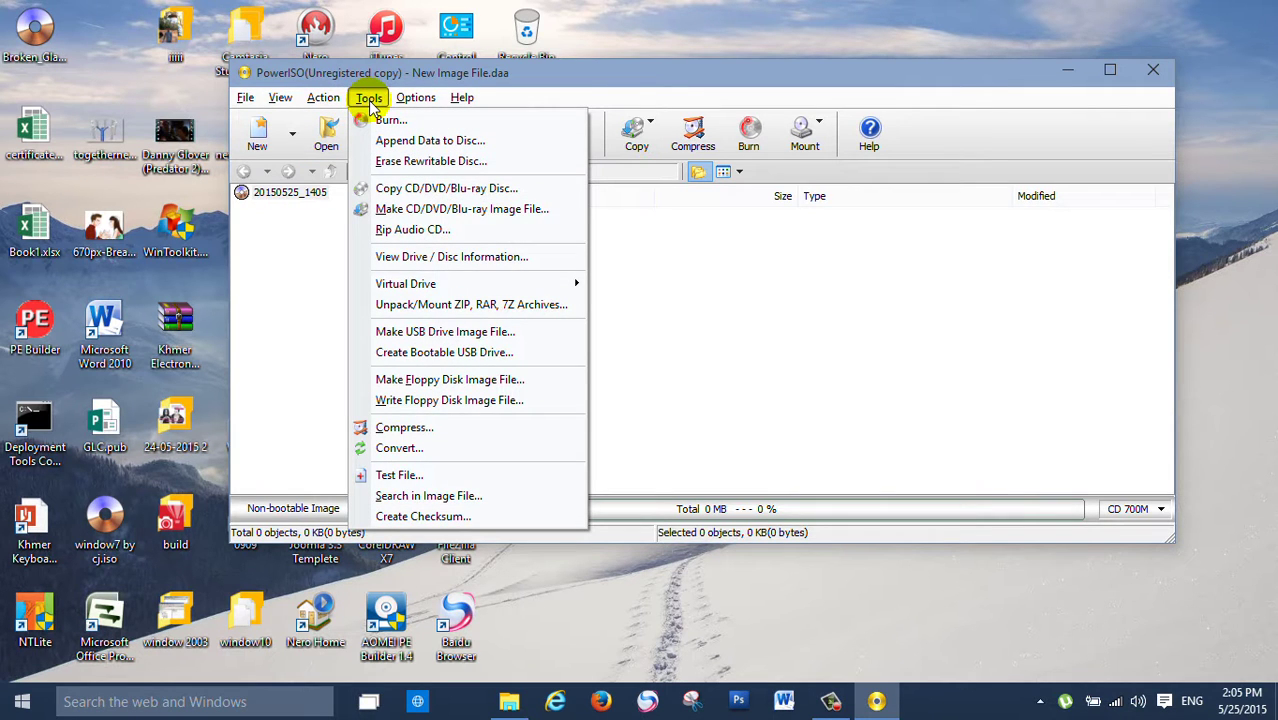
left_click_drag(374, 80, 608, 160)
left_click_drag(615, 210, 746, 180)
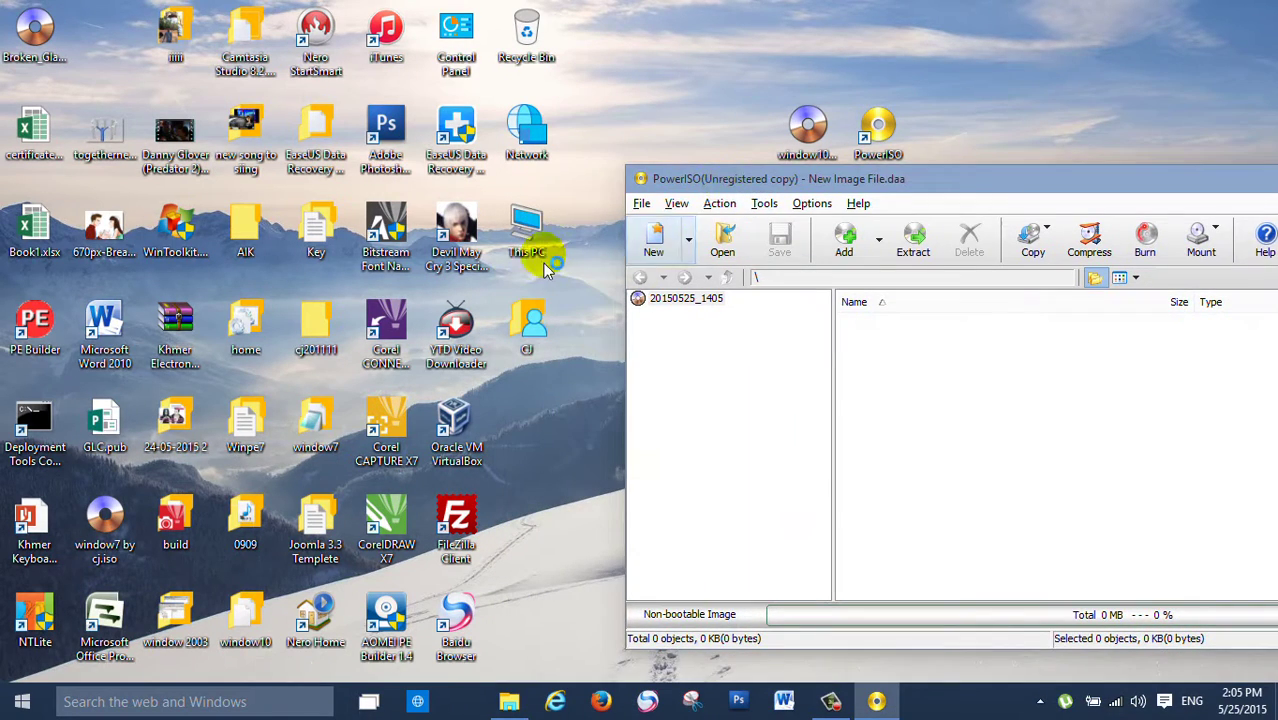
double_click(537, 245)
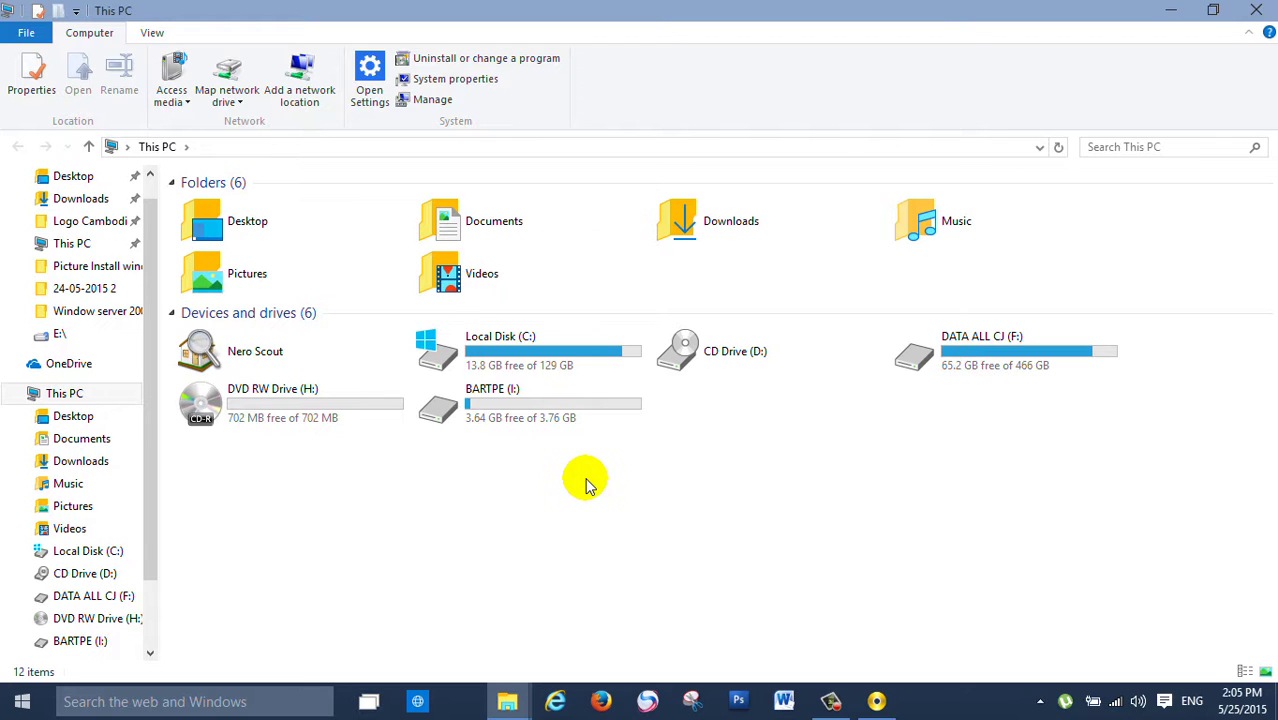
left_click(490, 398)
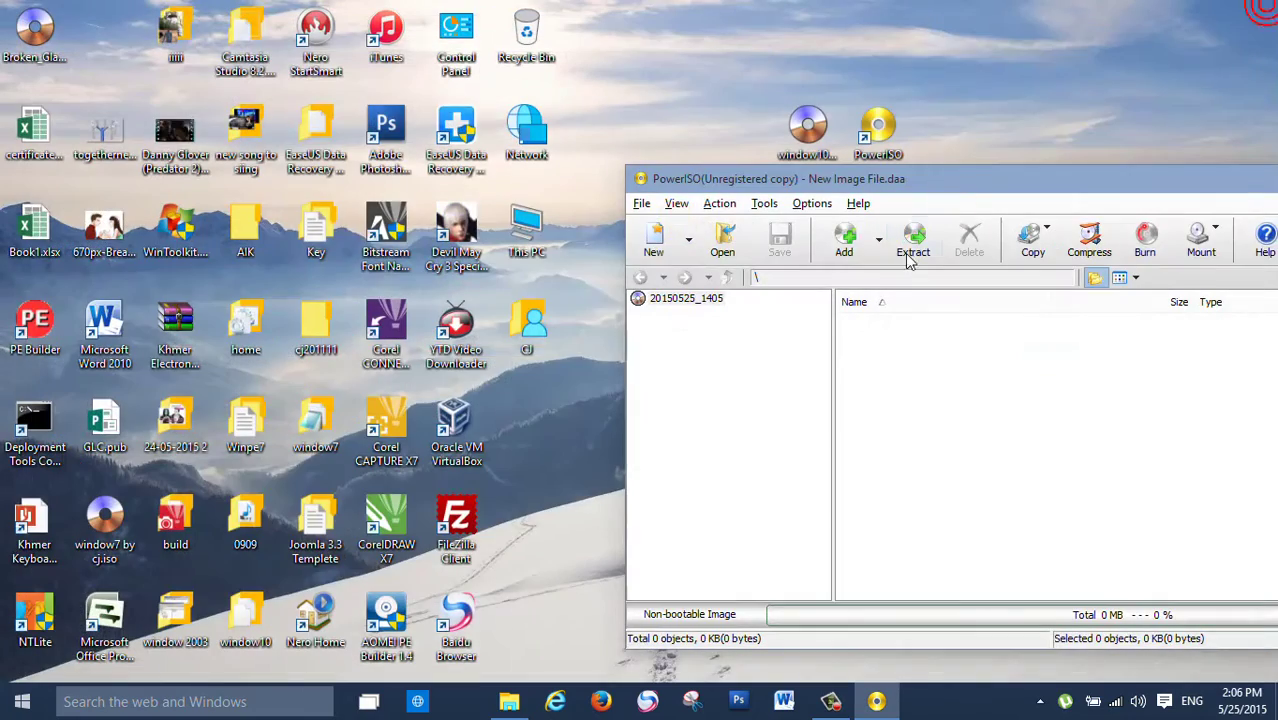
left_click_drag(970, 177, 536, 114)
left_click(333, 142)
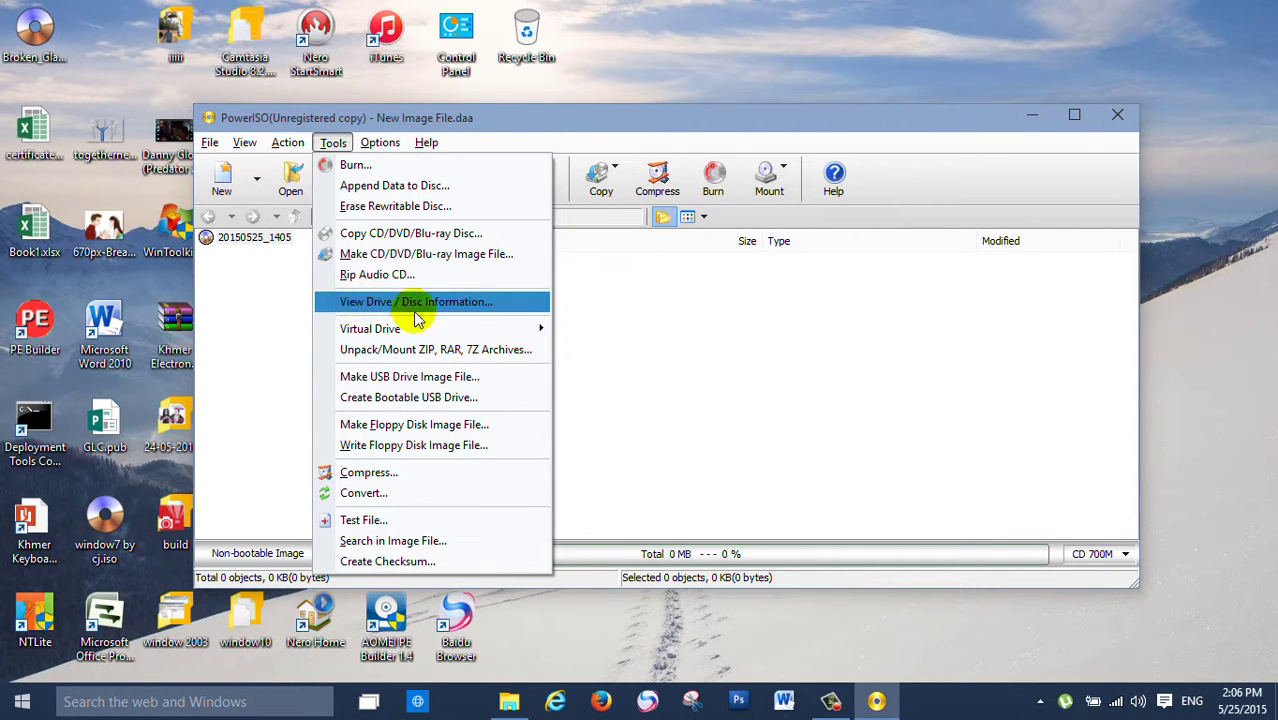
left_click(437, 400)
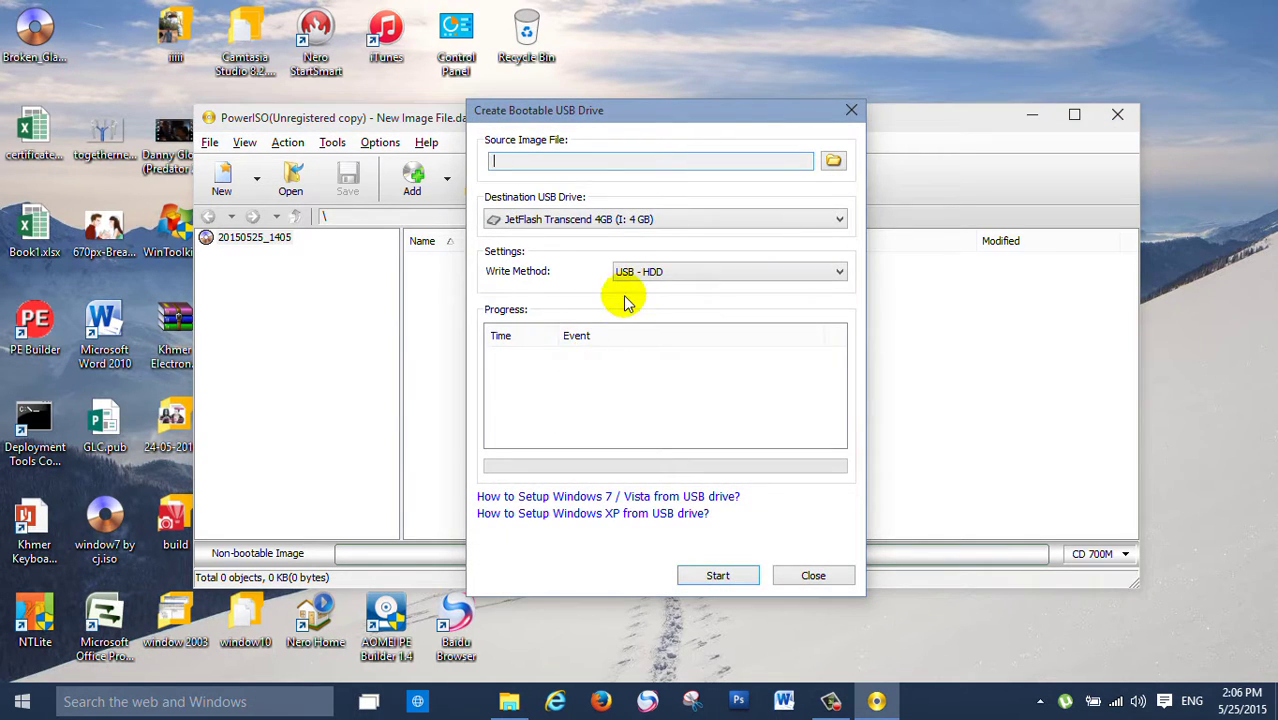
left_click(520, 157)
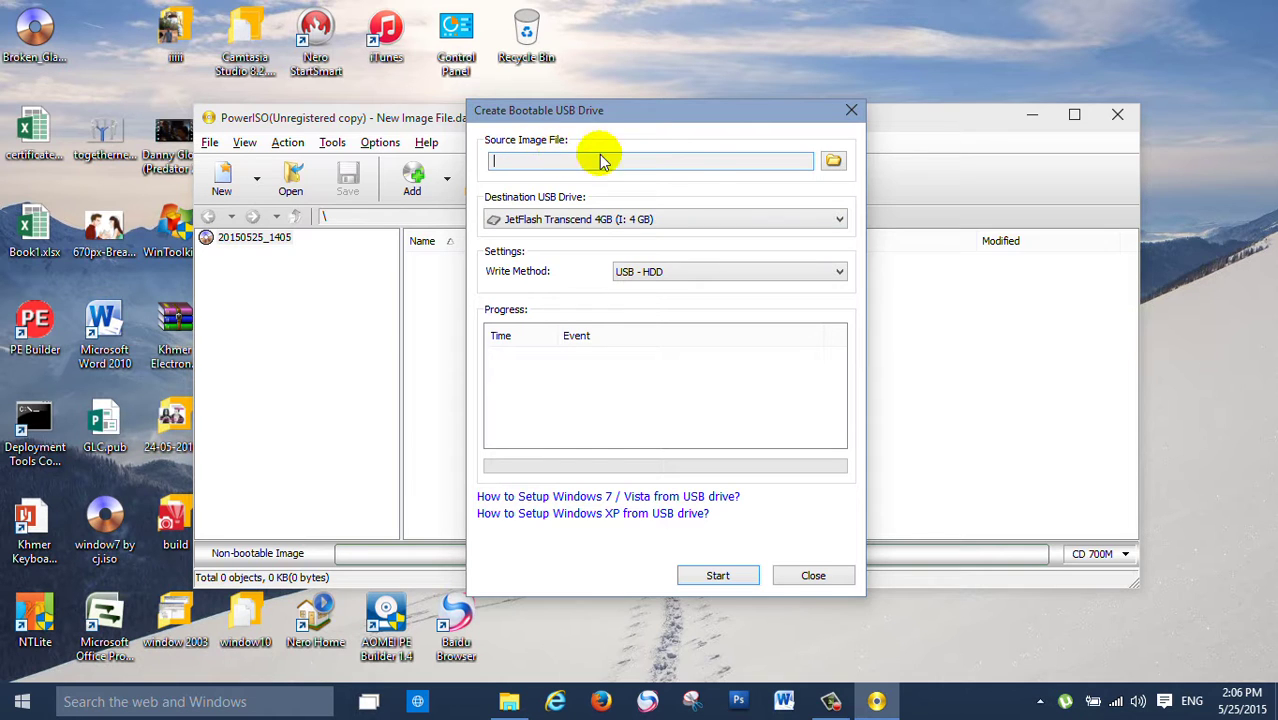
left_click_drag(736, 108, 926, 86)
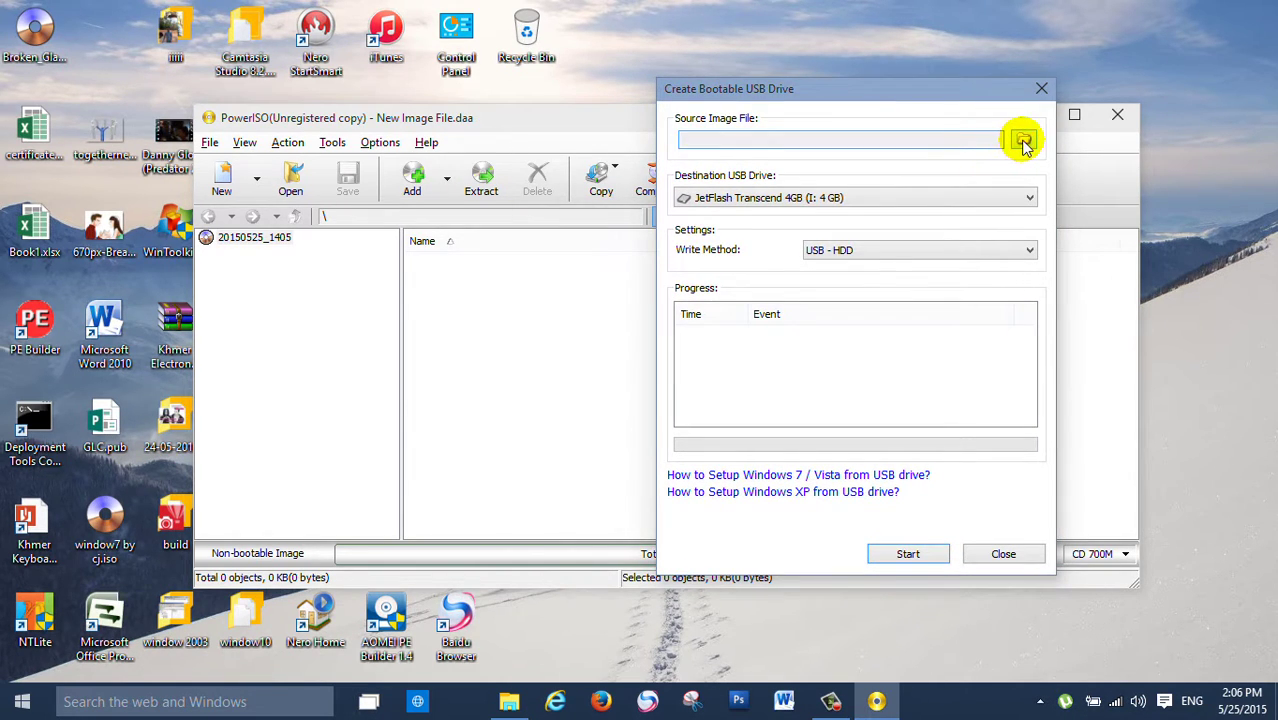
left_click_drag(898, 97, 814, 98)
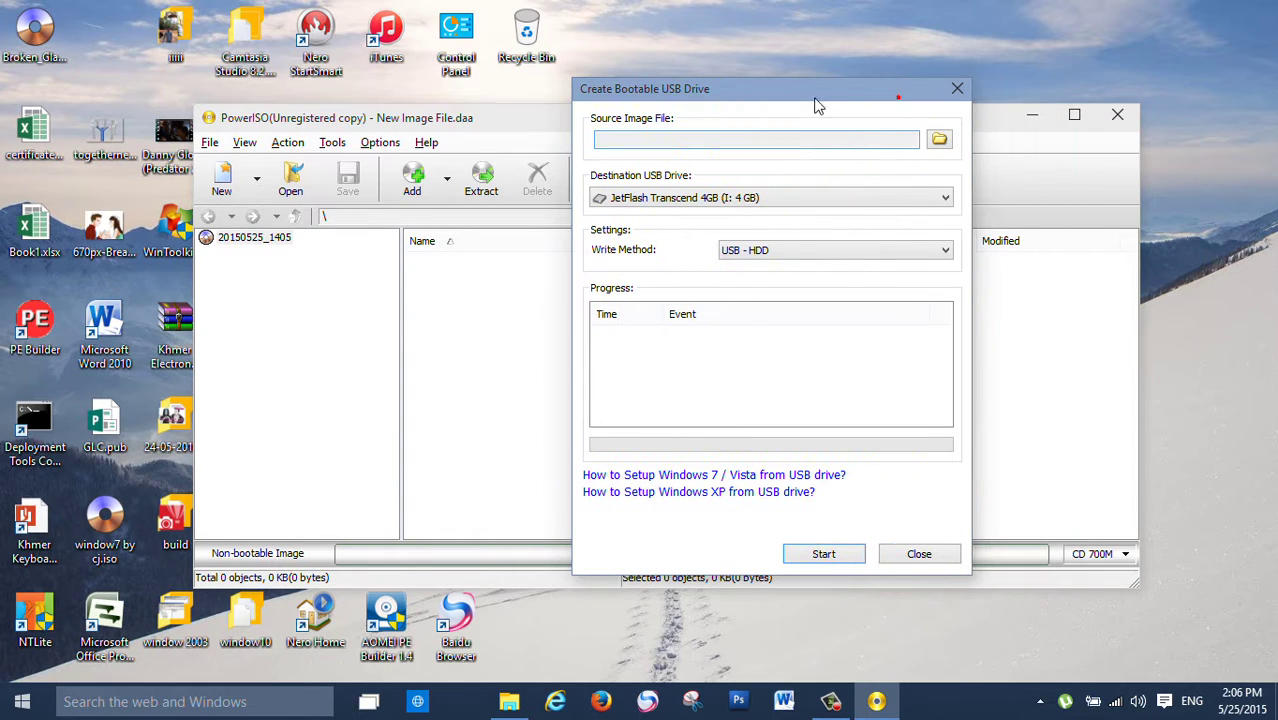
left_click(957, 89)
Start Create Bootable USB Drive and load window10_by_CJ2015.iso from the Desktop as the source image file
left_click(332, 142)
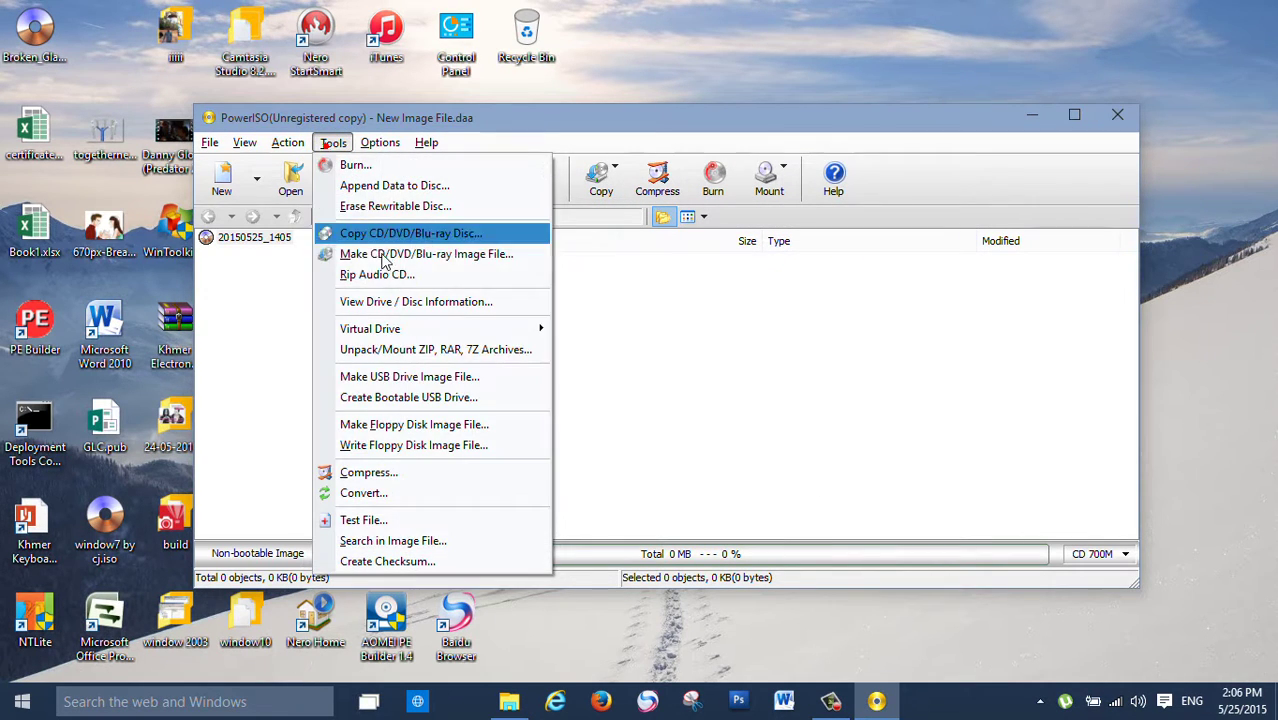
left_click(394, 399)
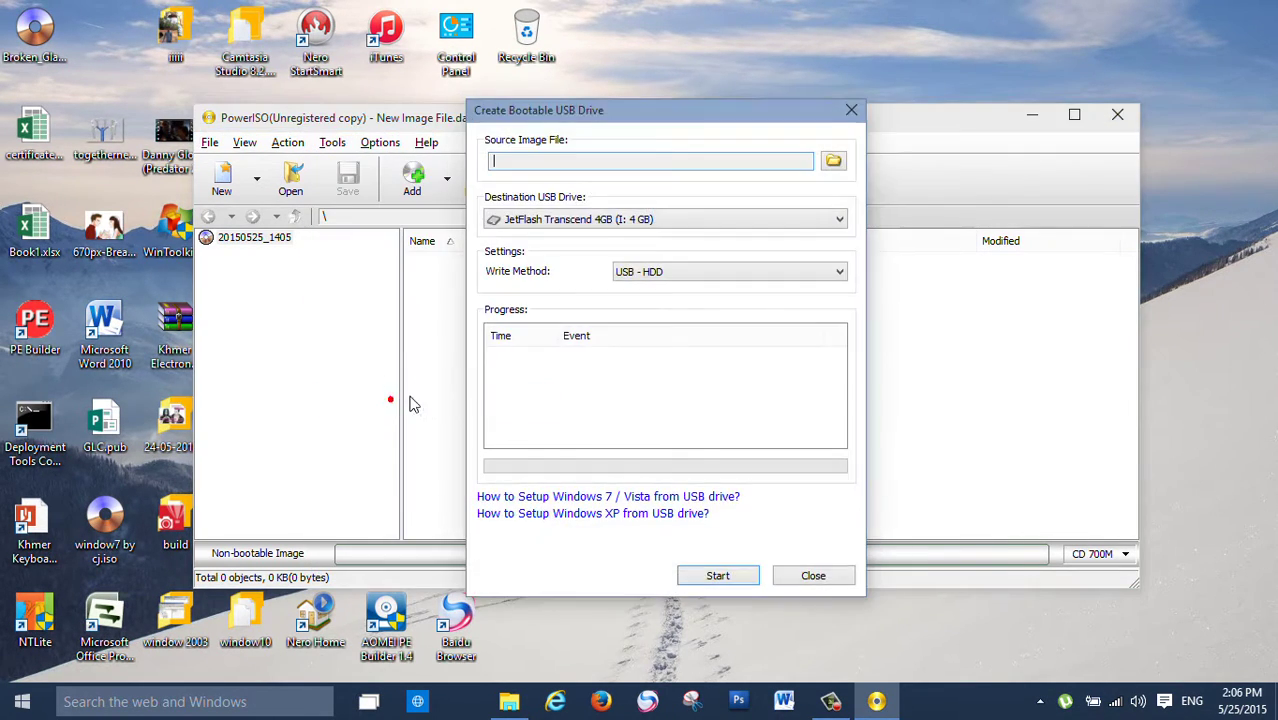
left_click(834, 163)
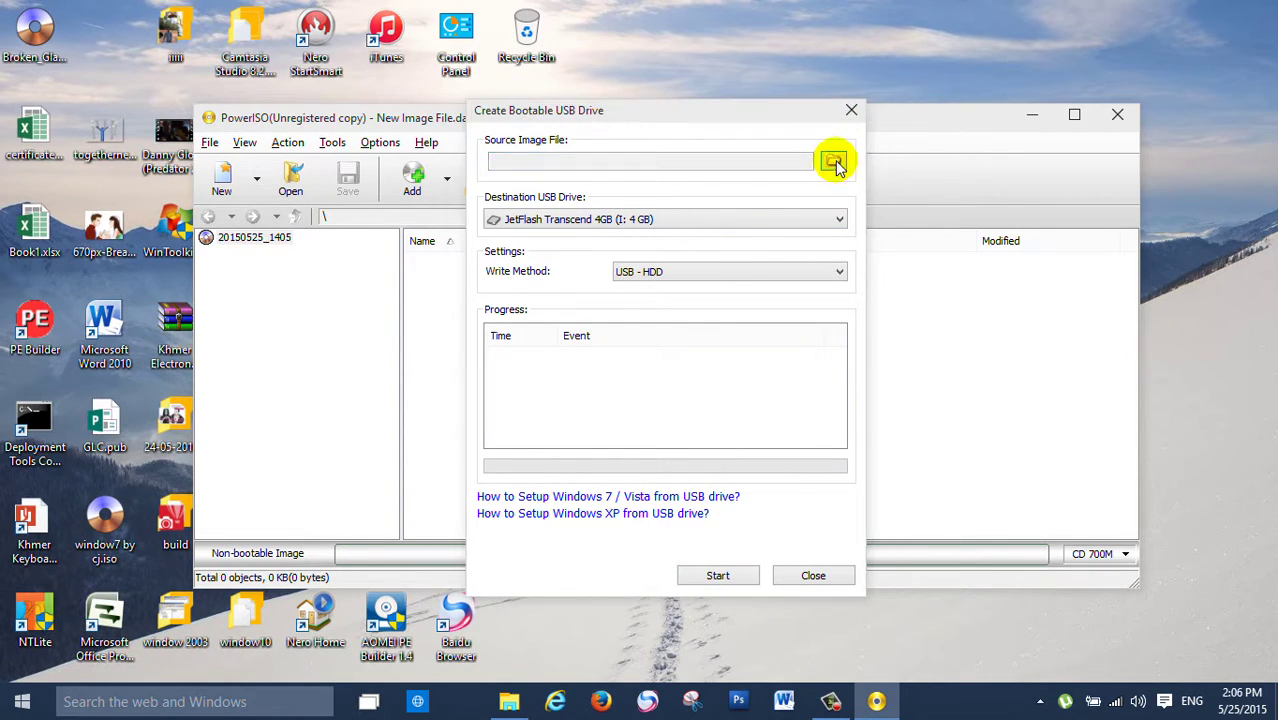
mouse_move(851, 143)
left_mouse_down()
mouse_move(685, 120)
mouse_move(722, 128)
left_mouse_up()
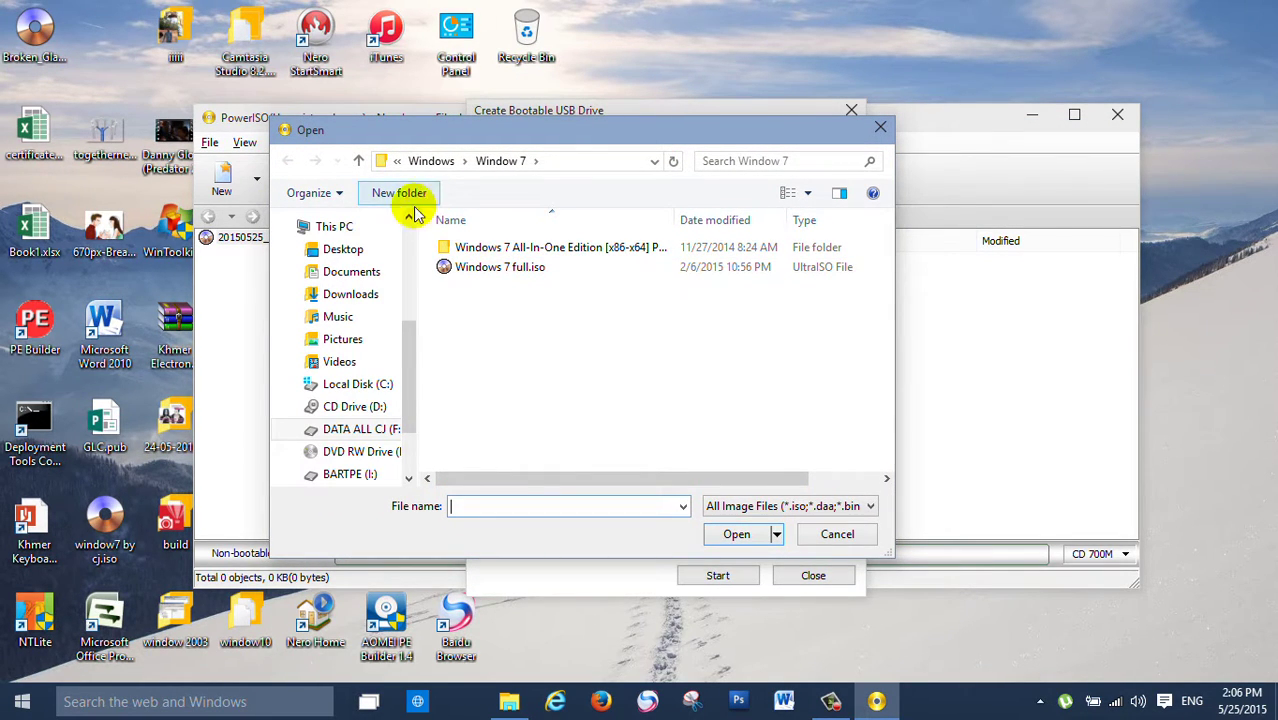
left_click_drag(417, 340, 413, 320)
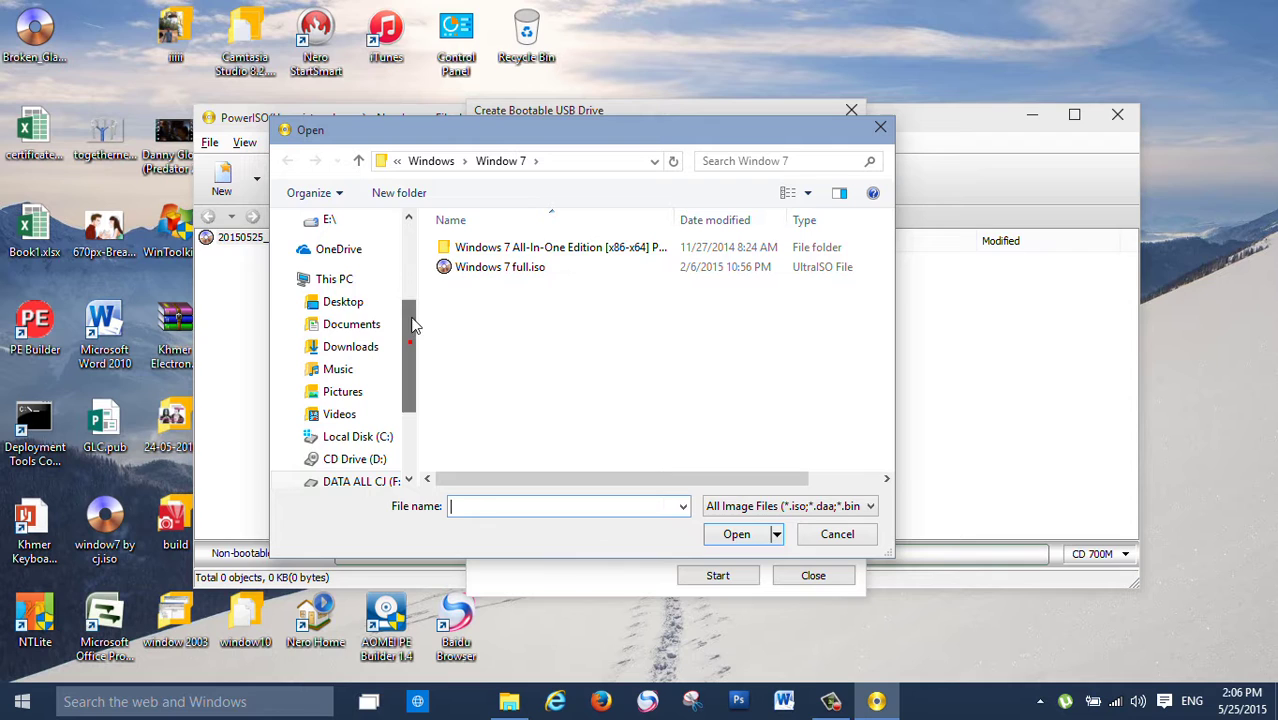
left_click(340, 303)
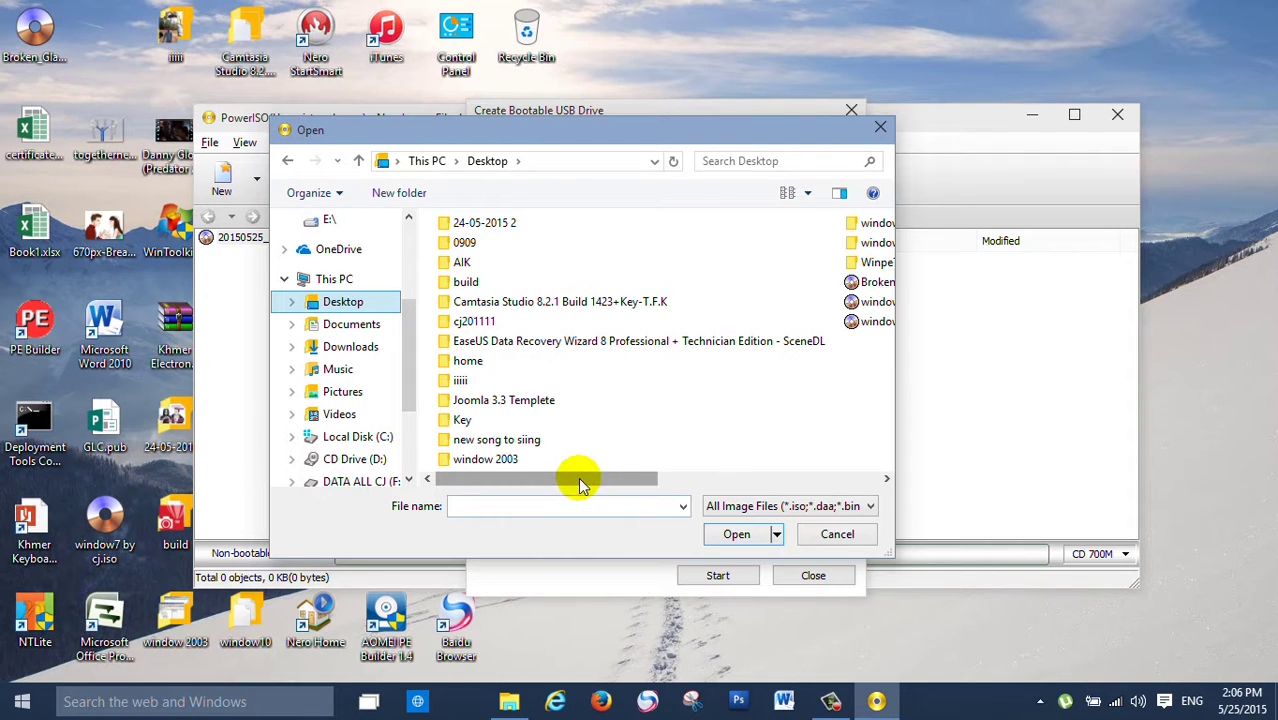
left_click_drag(578, 478, 755, 471)
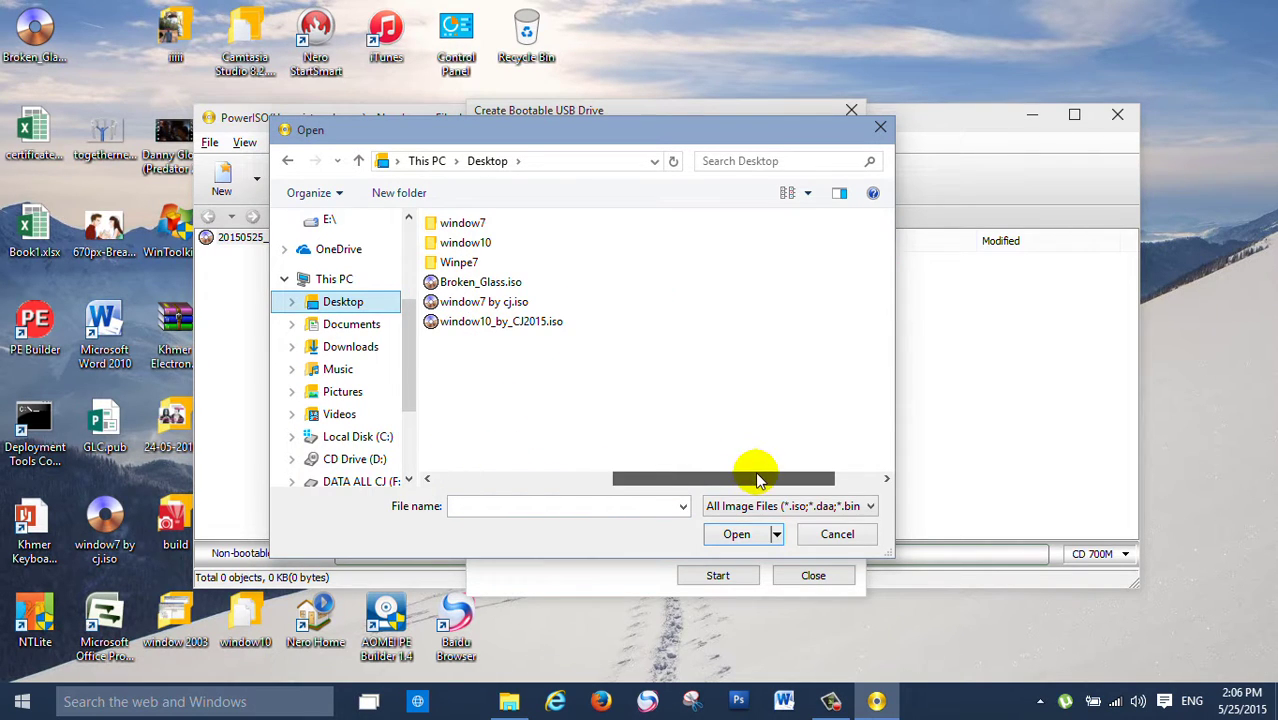
left_click(488, 326)
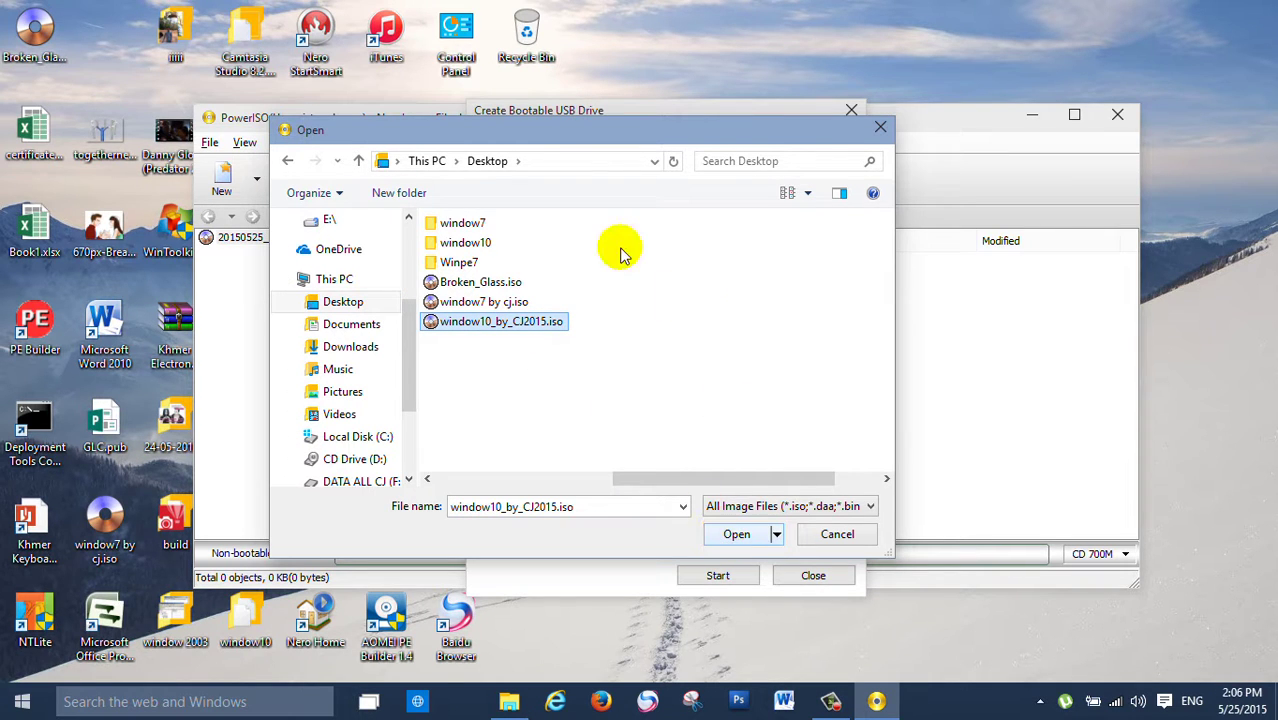
left_click(735, 535)
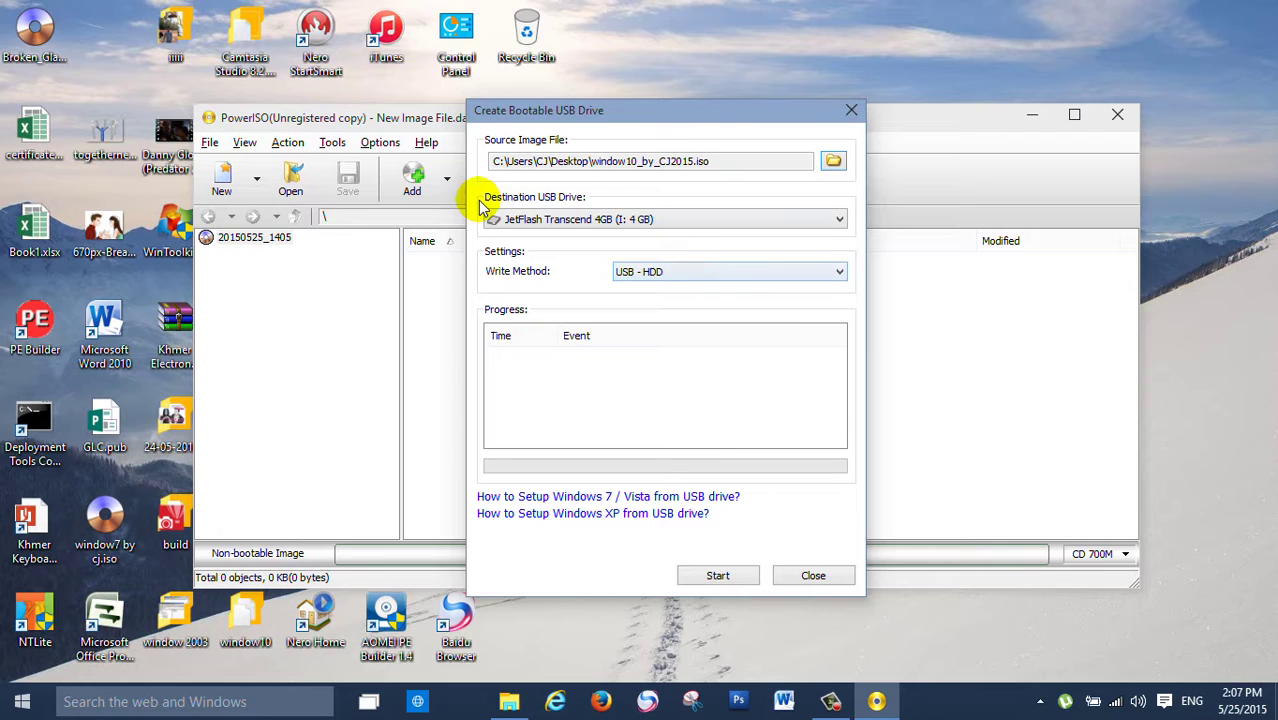
Check the destination USB drive choices and keep JetFlash Transcend 4GB (I: 4 GB) as the target
left_click(666, 222)
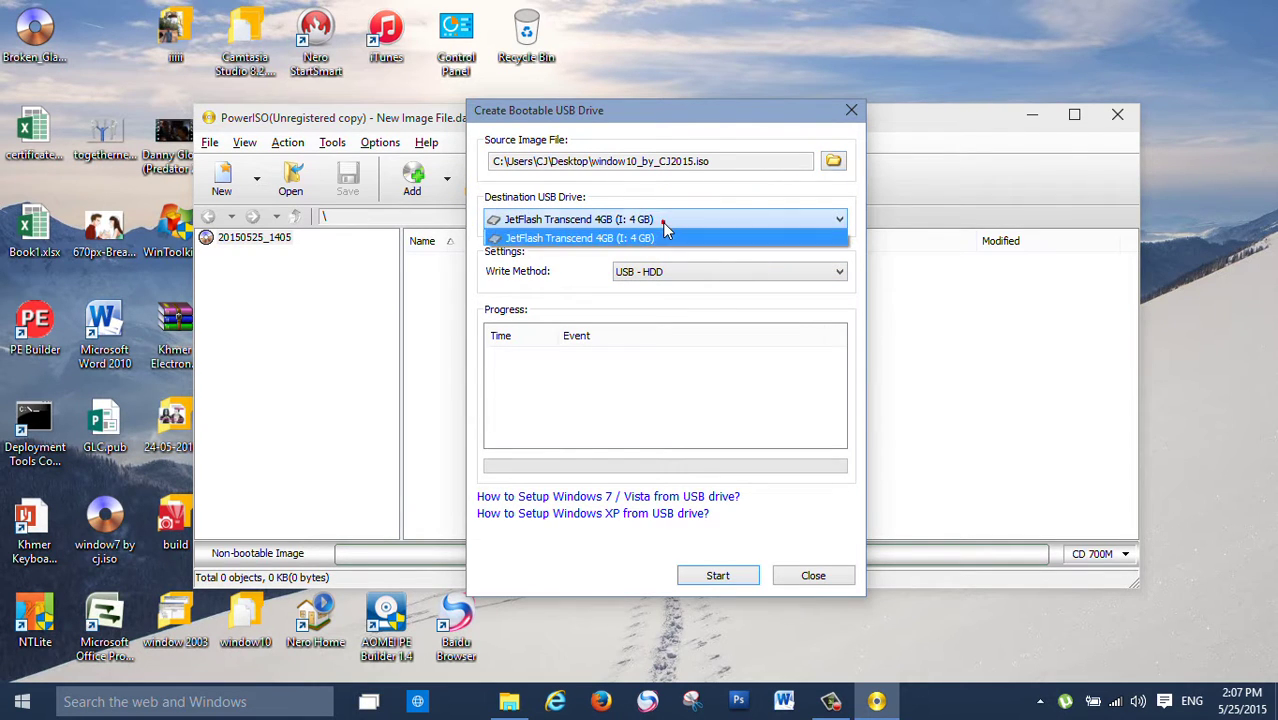
left_click(664, 222)
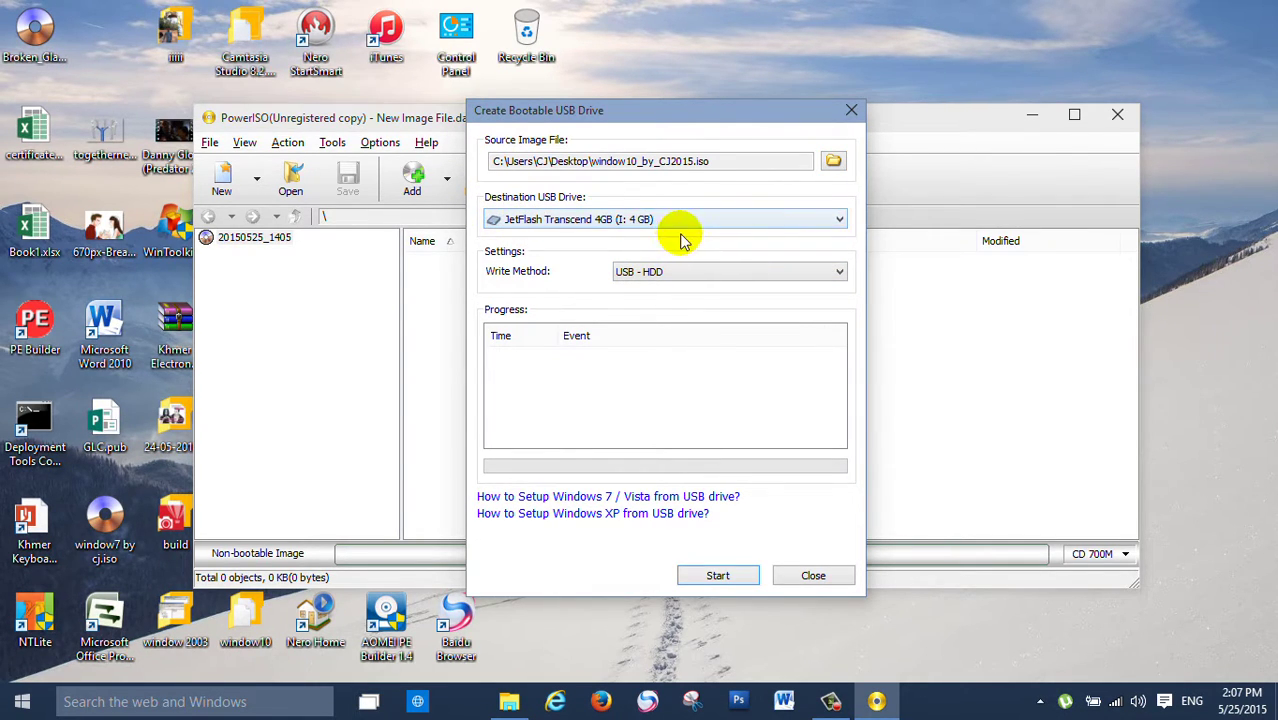
left_click(775, 230)
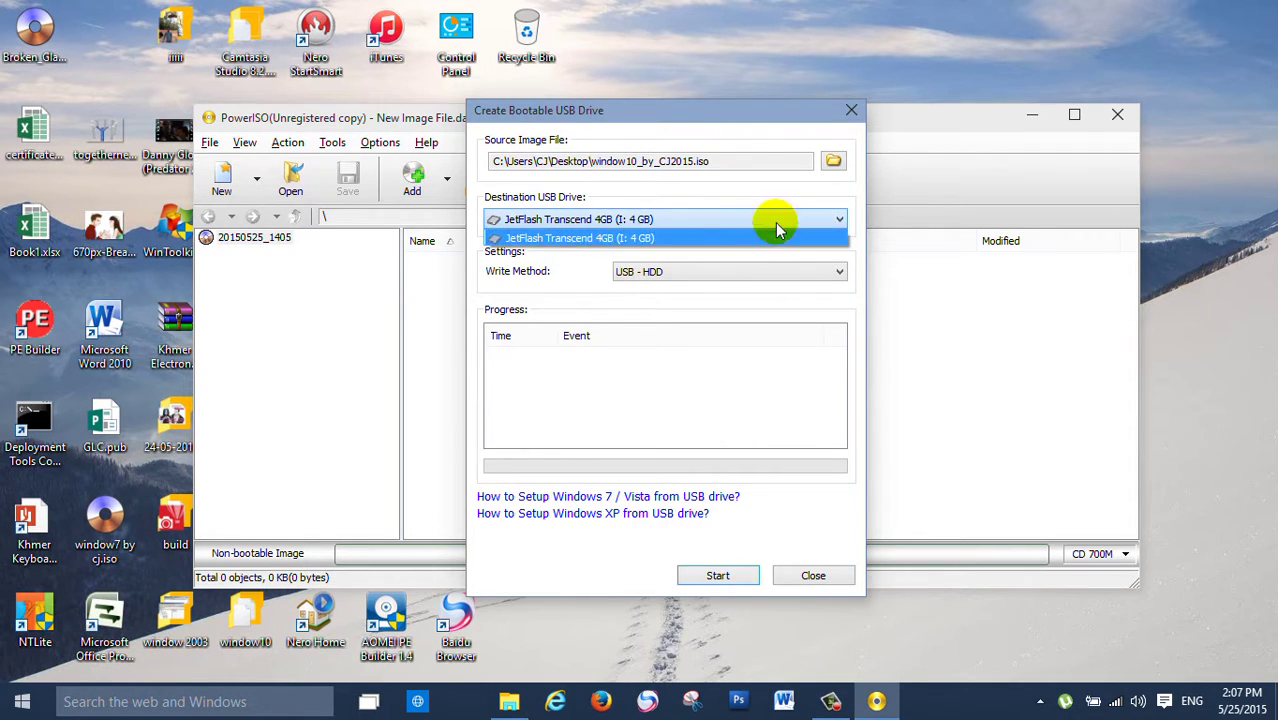
left_click(605, 232)
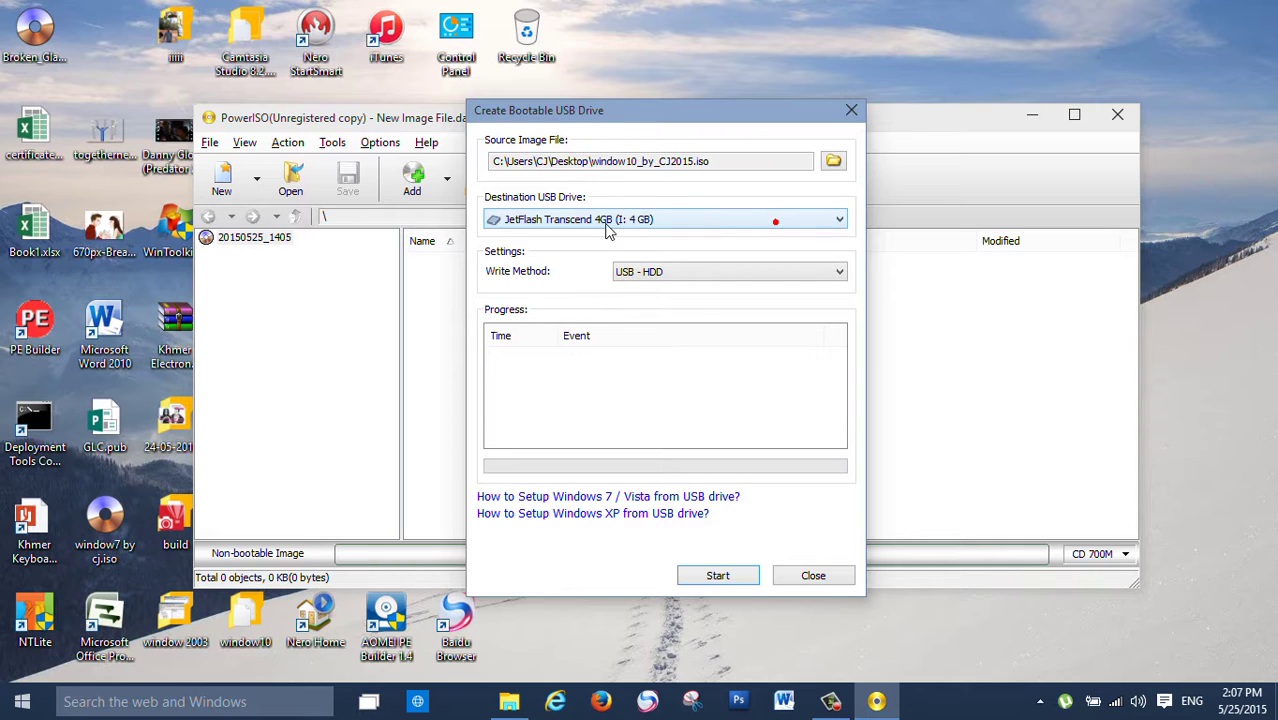
left_click(718, 575)
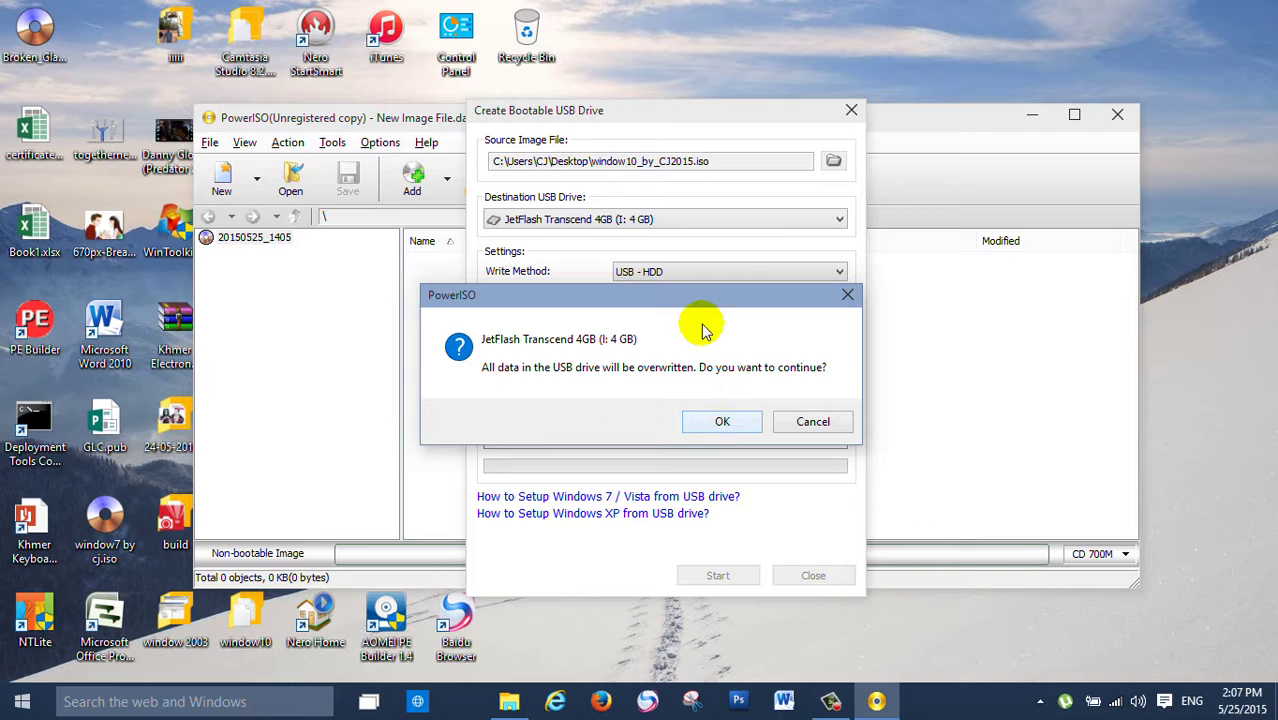
left_click_drag(703, 303, 667, 383)
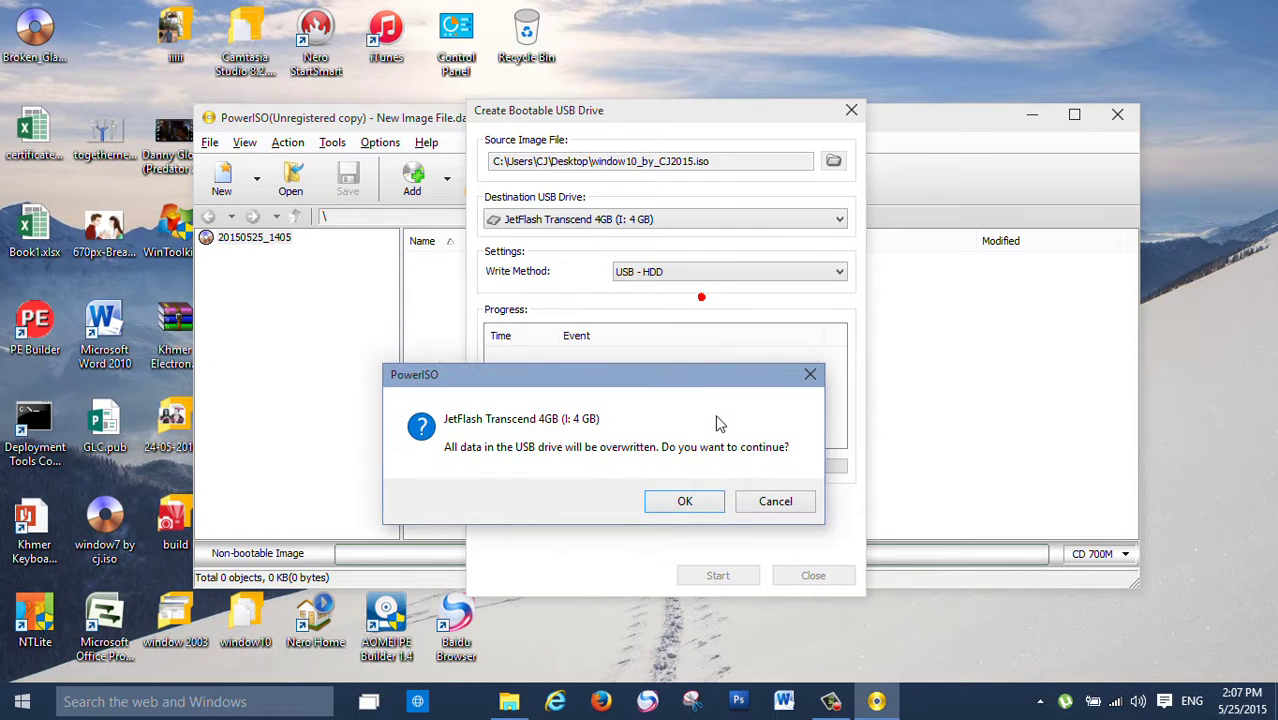
left_click(762, 492)
left_click_drag(606, 114, 651, 93)
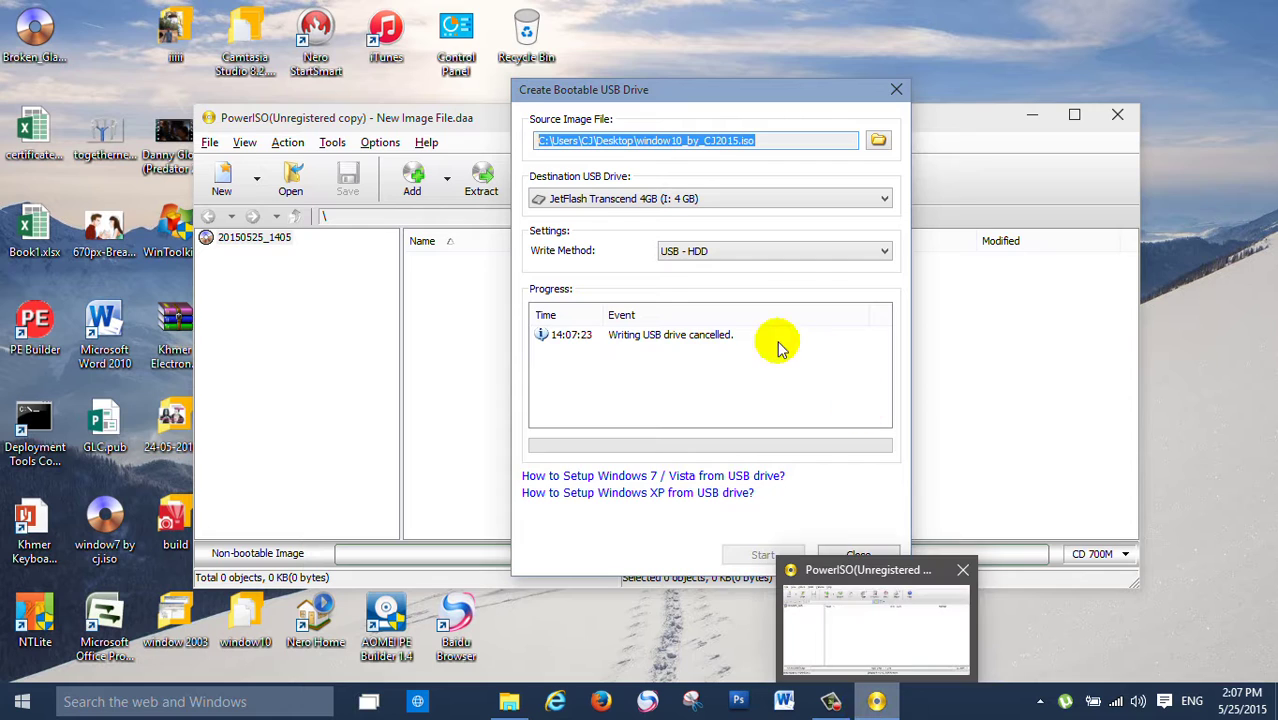
Check the available write methods and keep USB - HDD
left_click(750, 257)
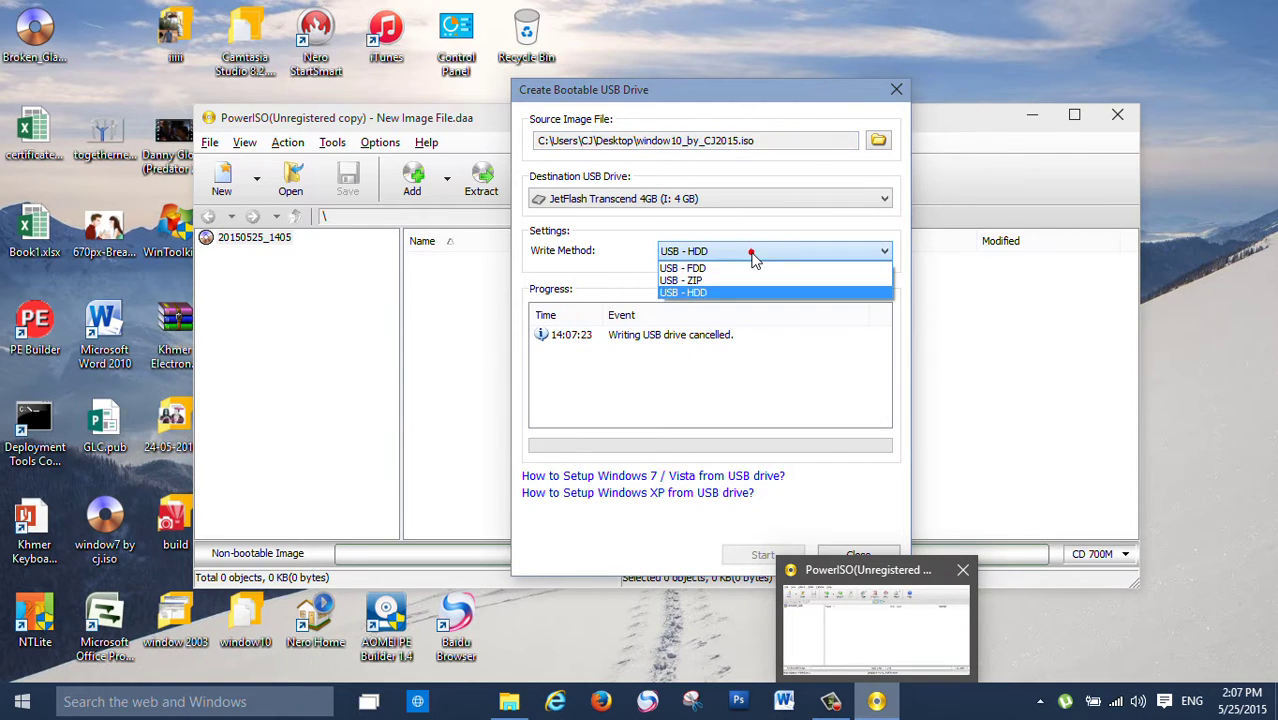
left_click(753, 256)
left_click(753, 256)
left_click(753, 256)
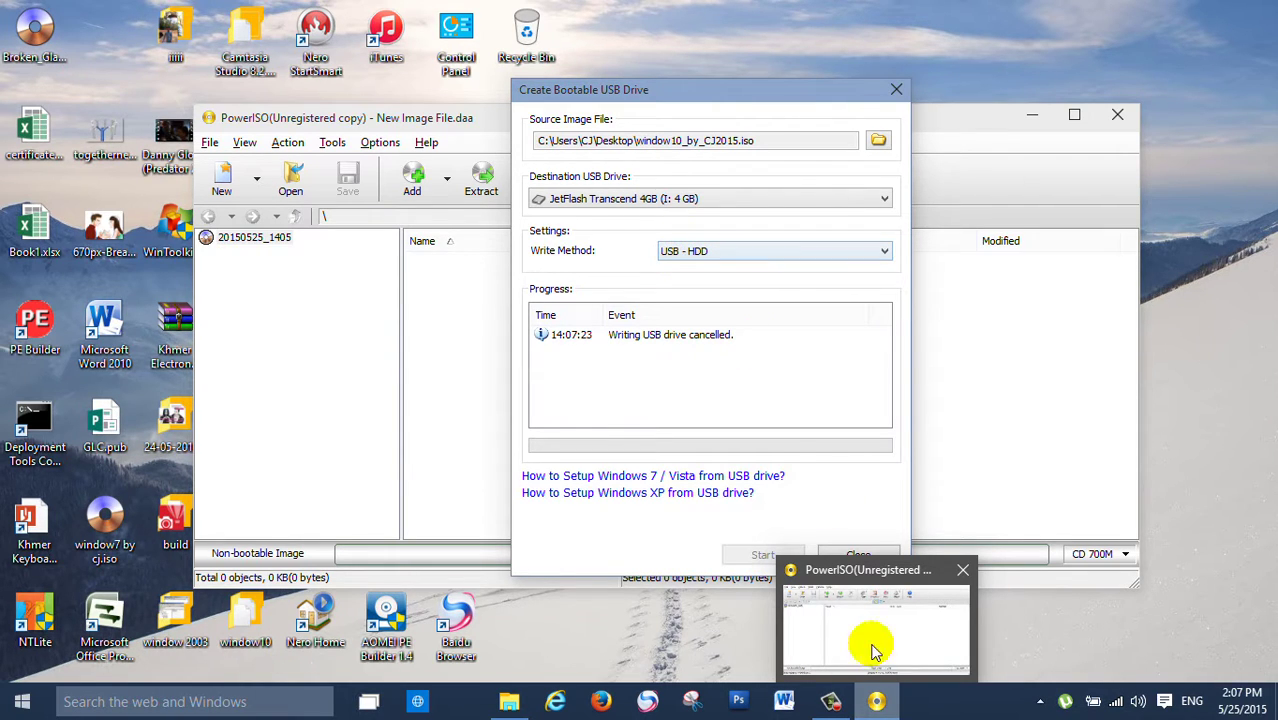
left_click(801, 374)
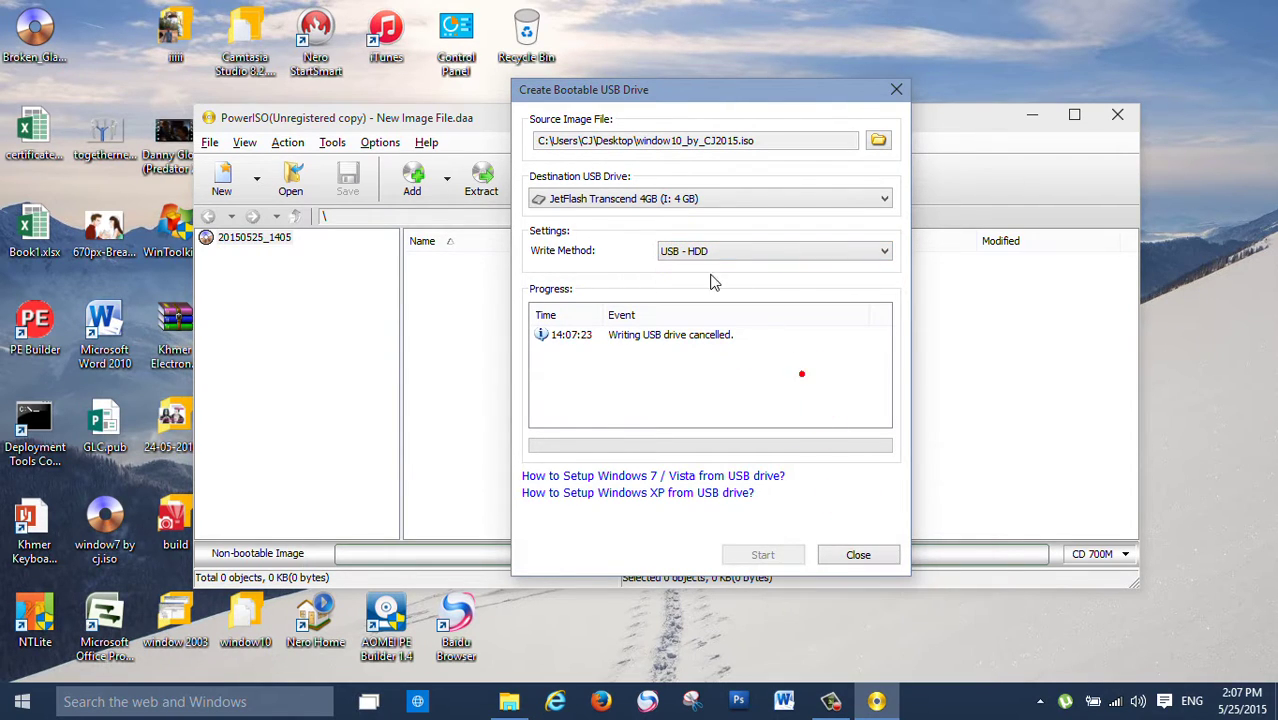
Close and reopen Create Bootable USB Drive, loading window10_by_CJ2015.iso from the Desktop as the source image file
left_click(858, 555)
left_click(380, 142)
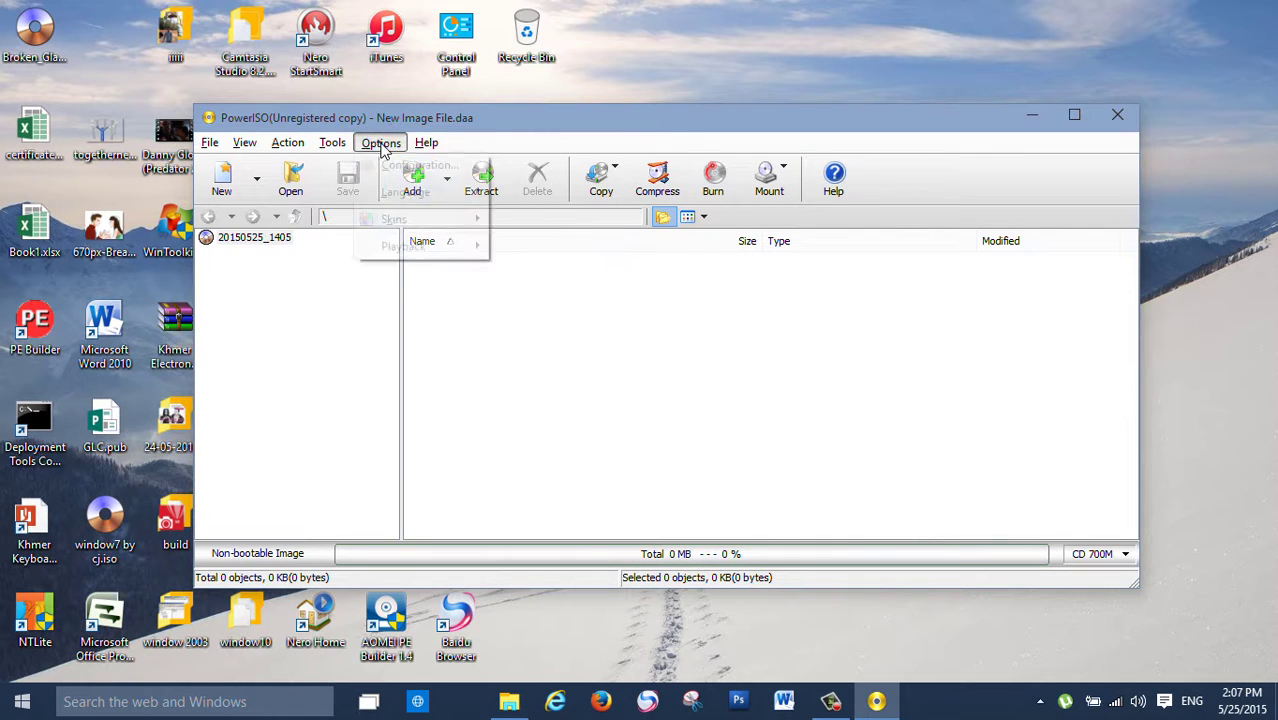
left_click(333, 142)
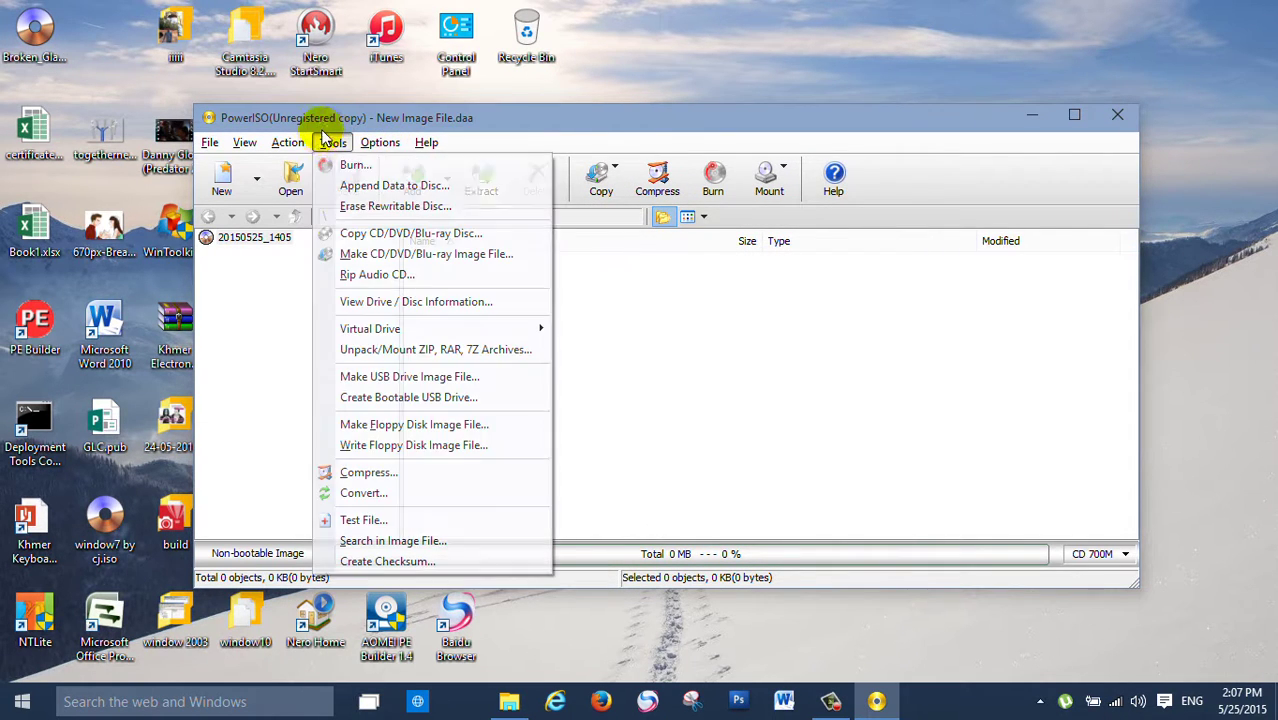
left_click(405, 398)
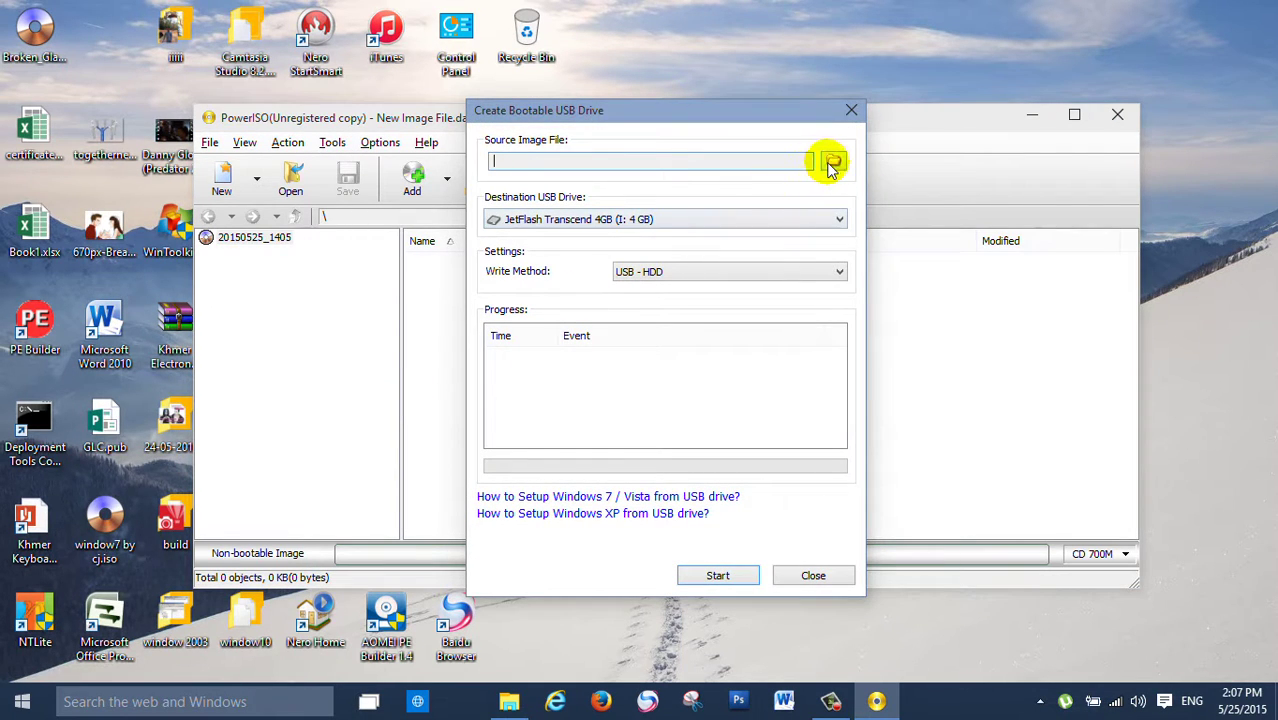
left_click(831, 164)
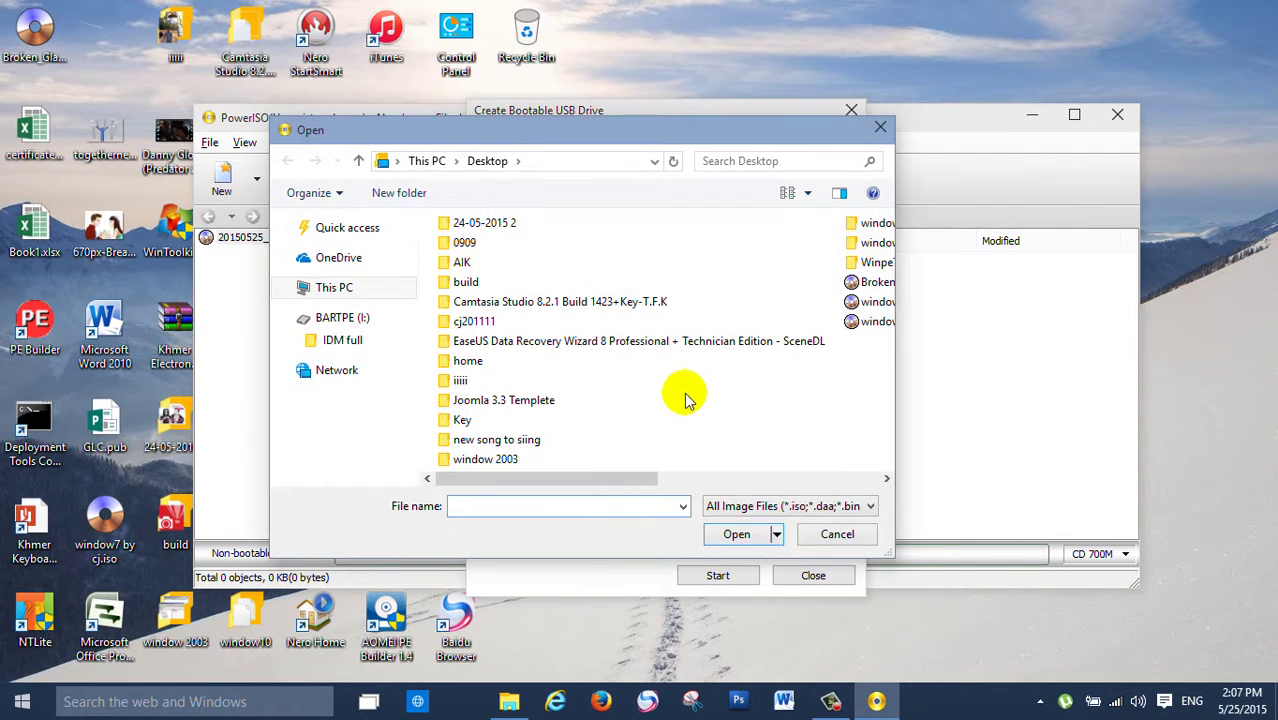
scroll(686, 399, "down", 5)
left_click(503, 323)
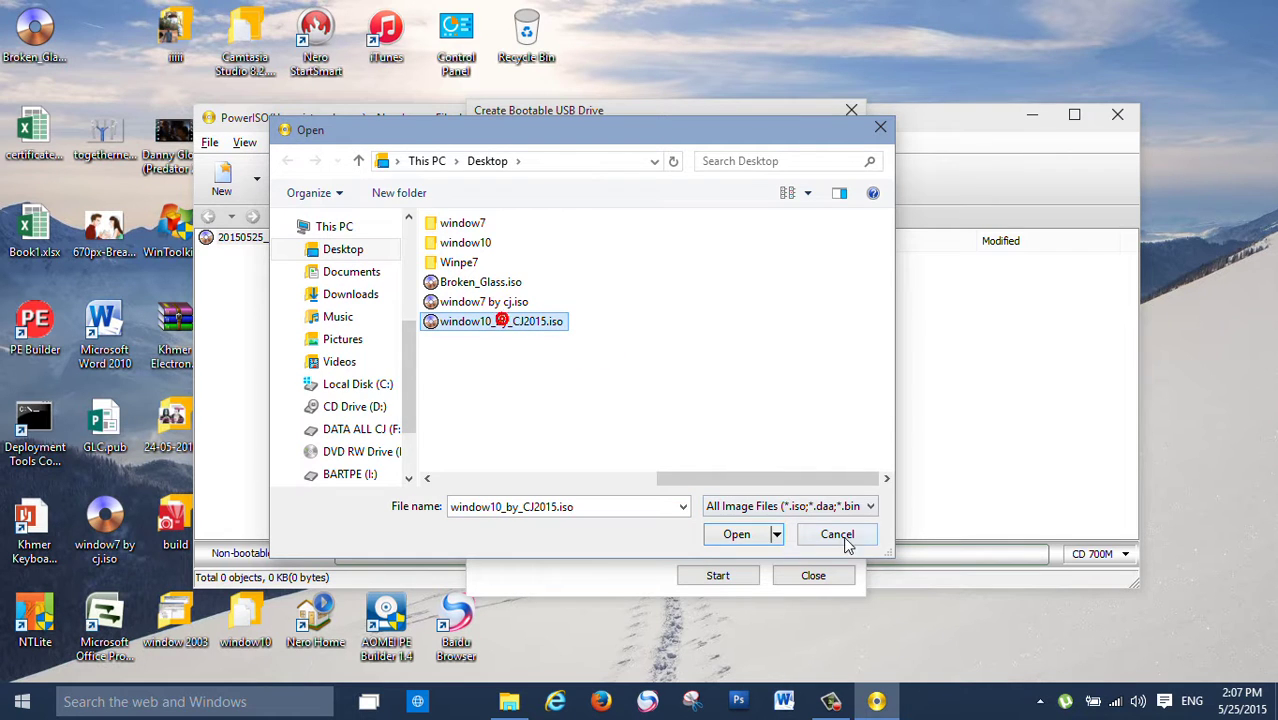
left_click(737, 534)
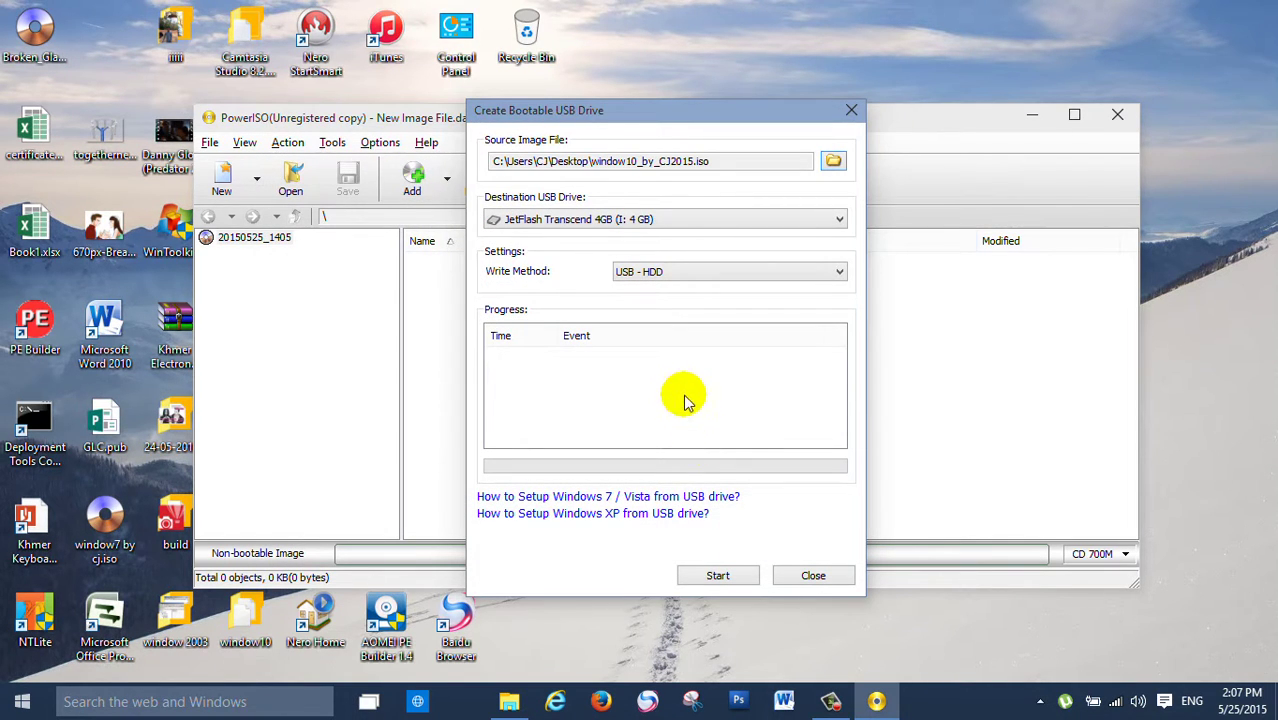
Keep JetFlash Transcend 4GB (I: 4 GB) as the destination and start writing the bootable drive, accepting that its data is overwritten
left_click(635, 222)
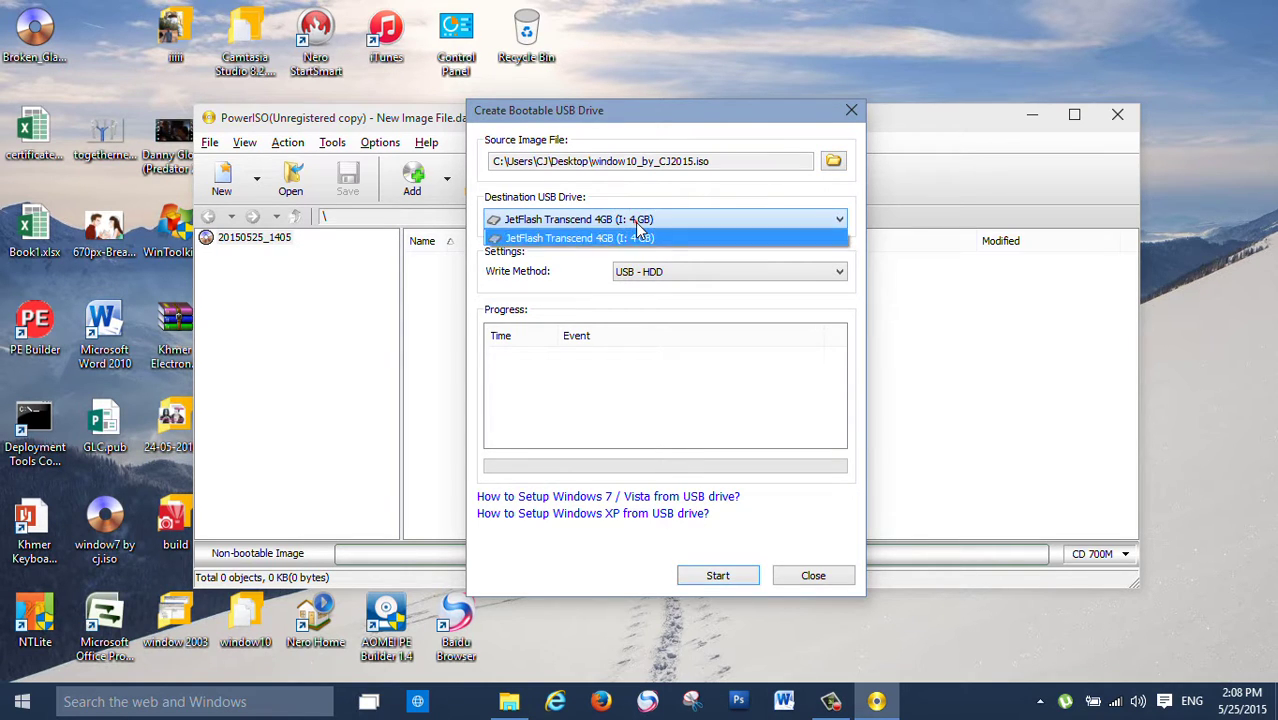
left_click(635, 222)
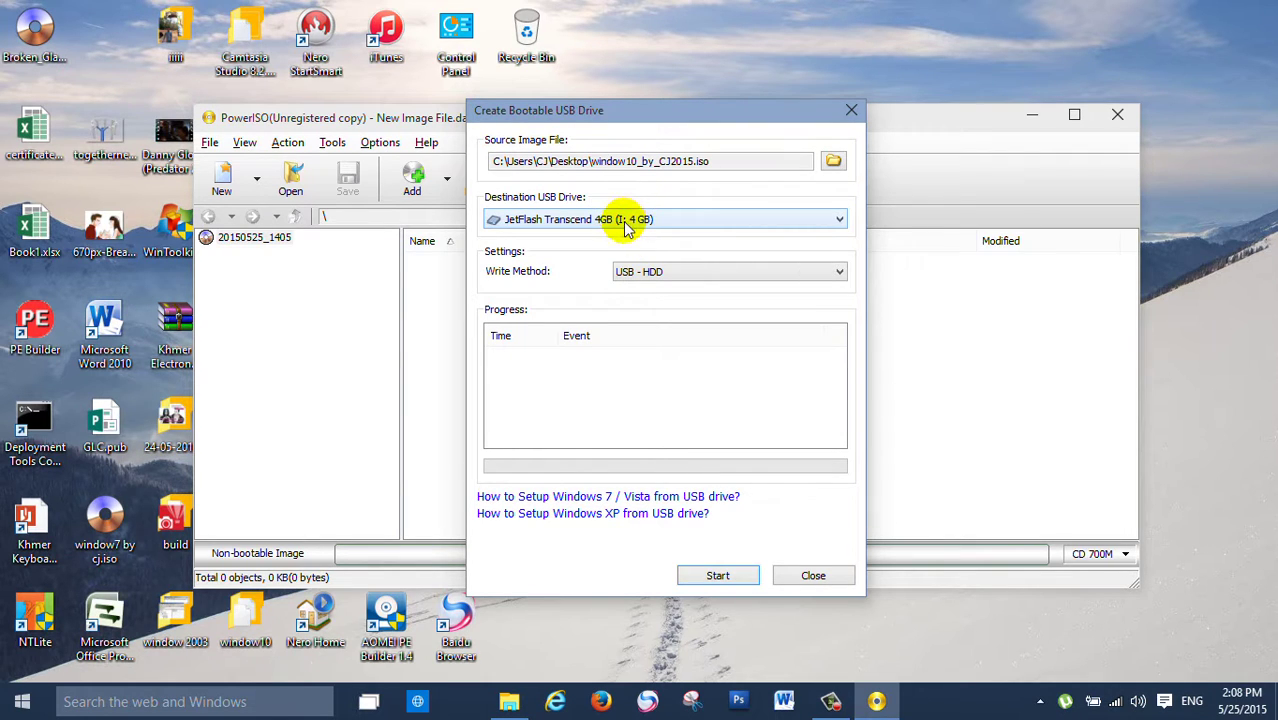
left_click(718, 573)
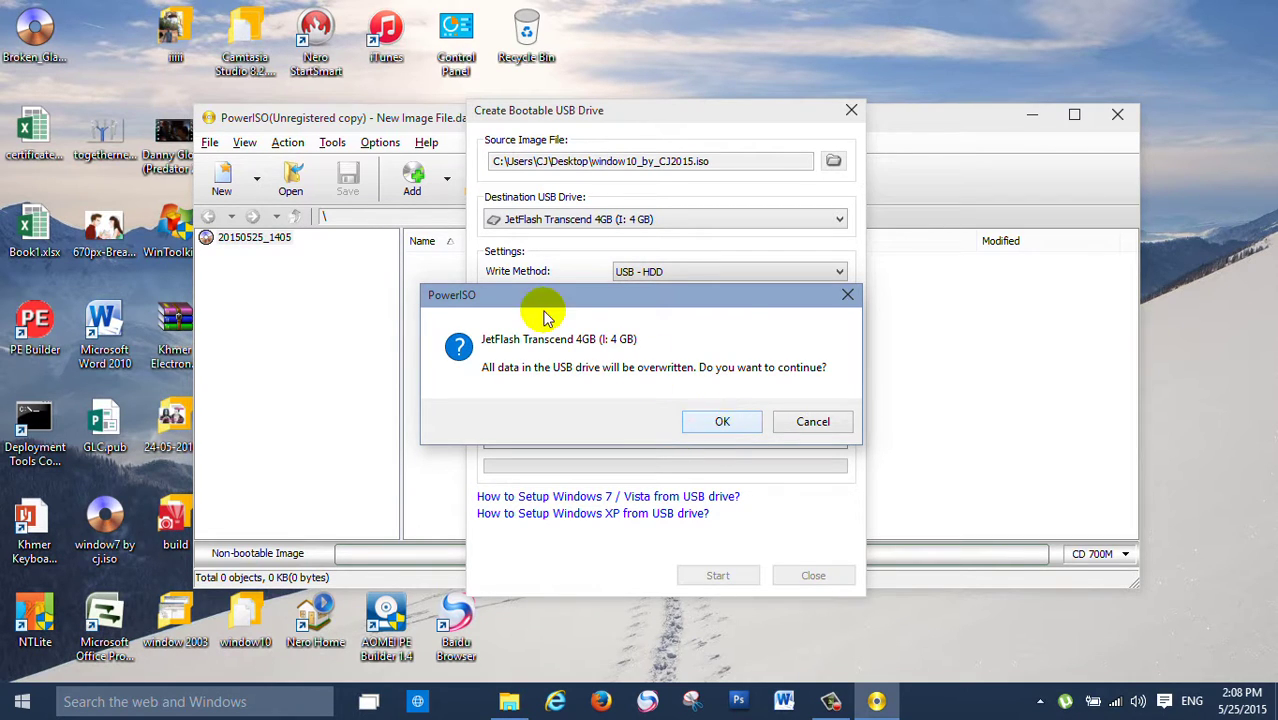
left_click(722, 422)
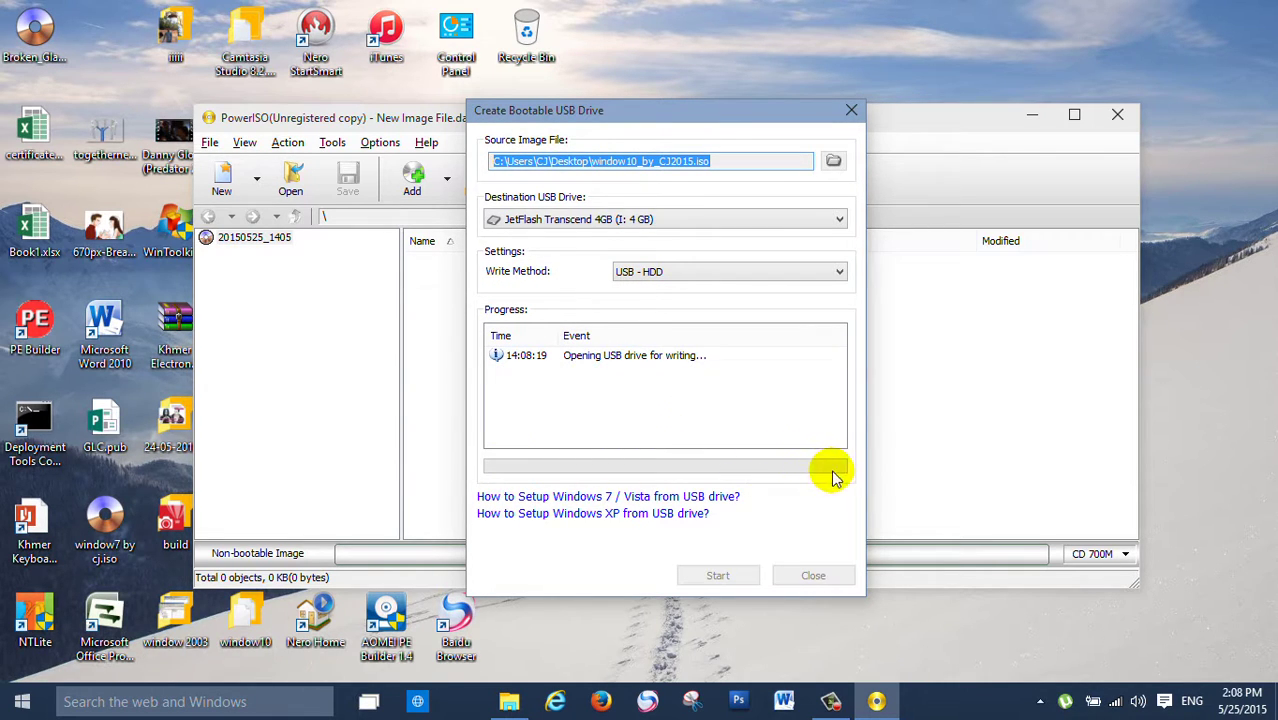
left_click_drag(678, 120, 657, 113)
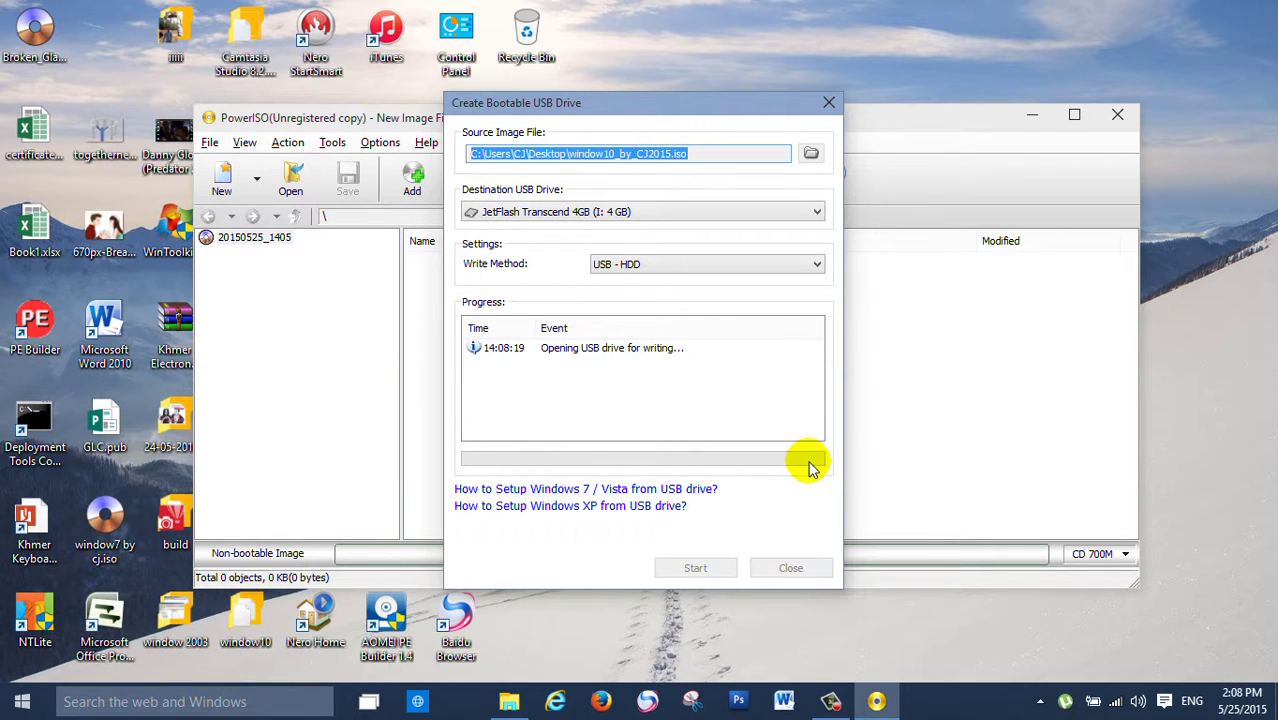
left_click(828, 698)
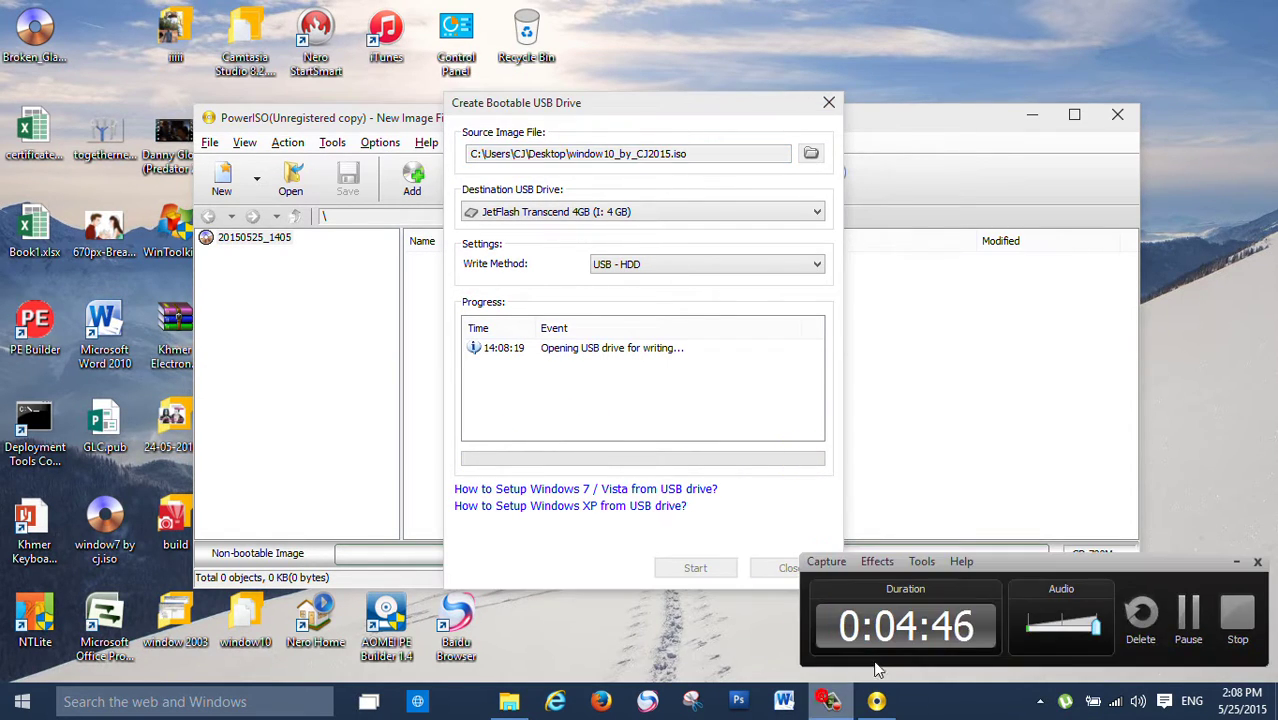
left_click(1190, 618)
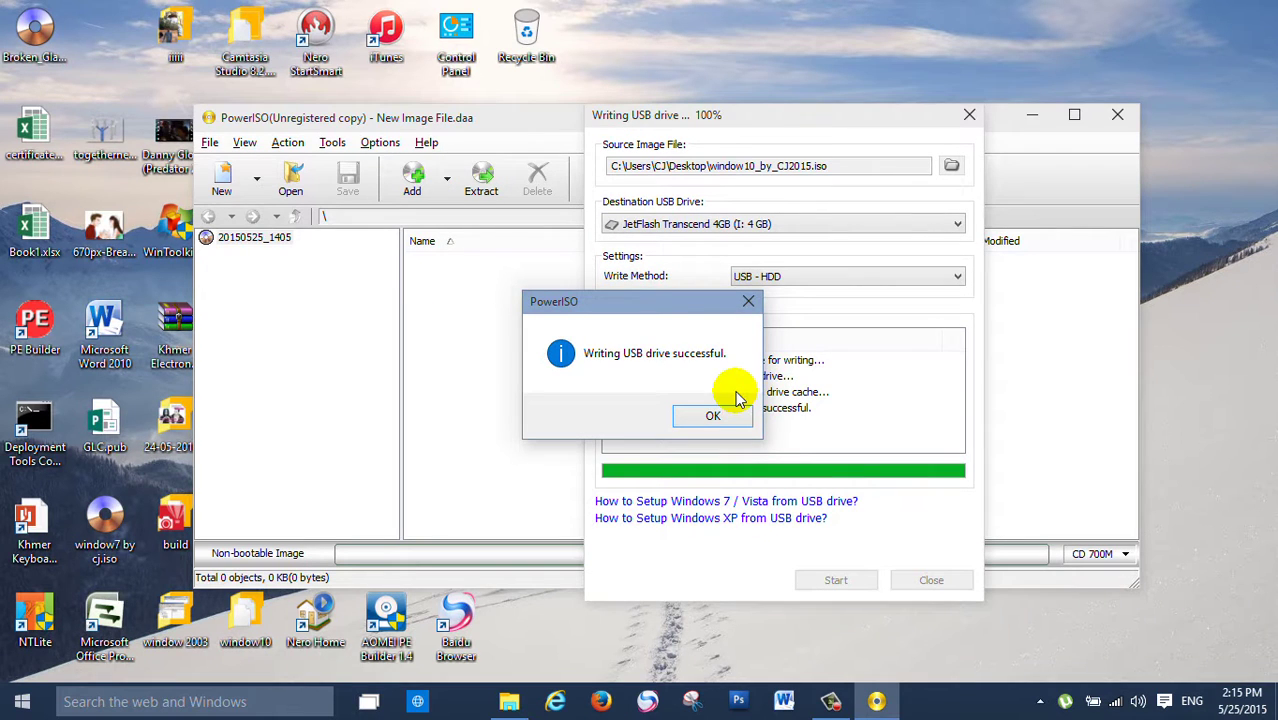
Acknowledge the completed USB write and close the Create Bootable USB Drive dialog
left_click_drag(650, 305, 740, 296)
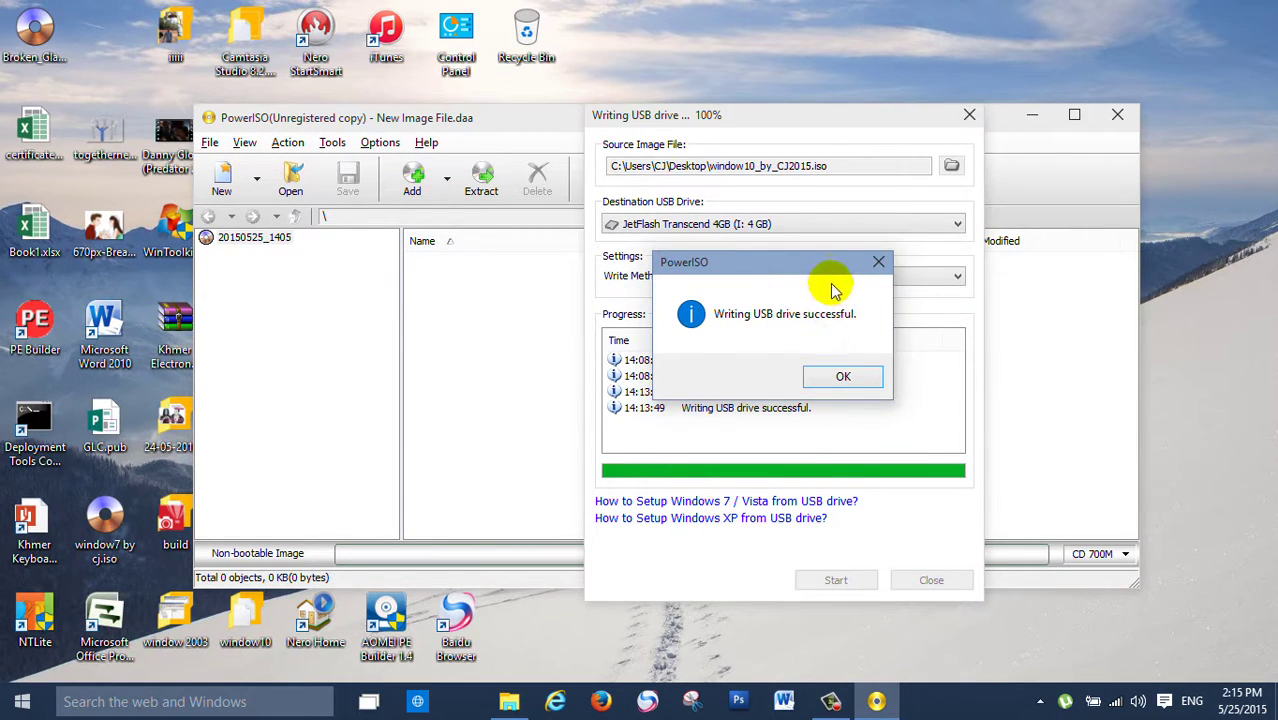
left_click_drag(822, 280, 776, 290)
left_click(810, 384)
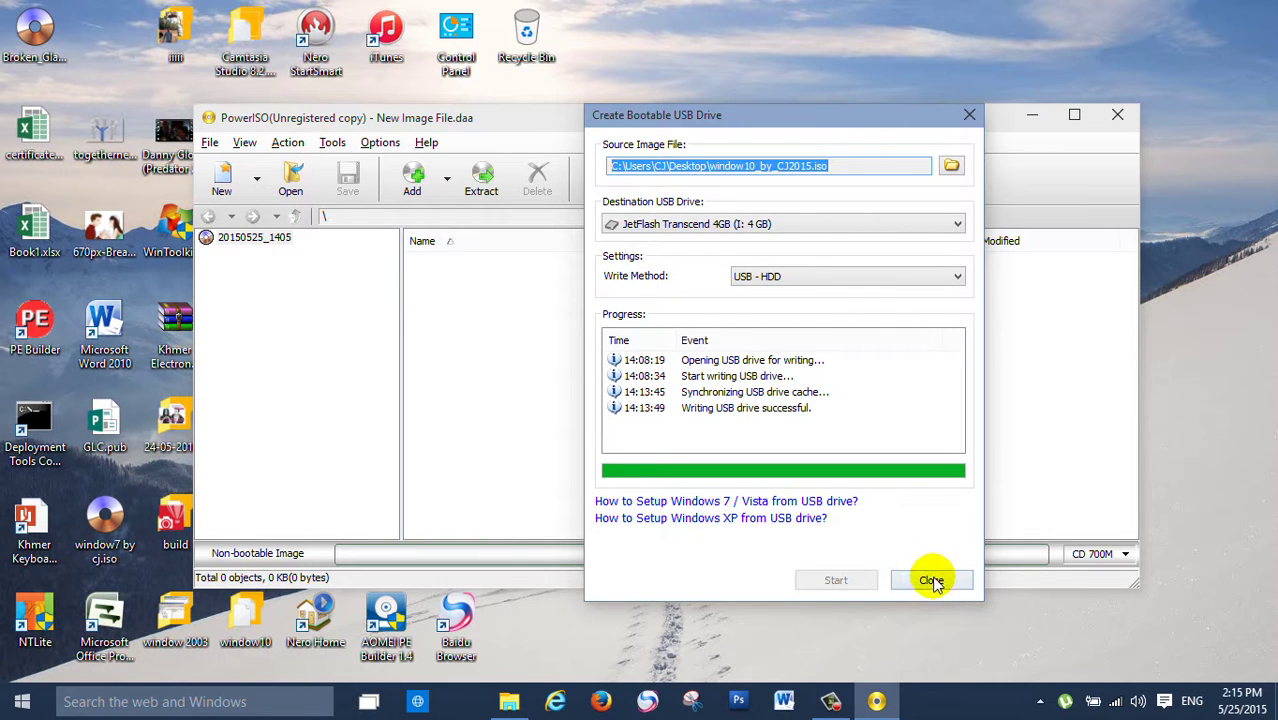
left_click(932, 581)
left_click_drag(589, 118, 569, 79)
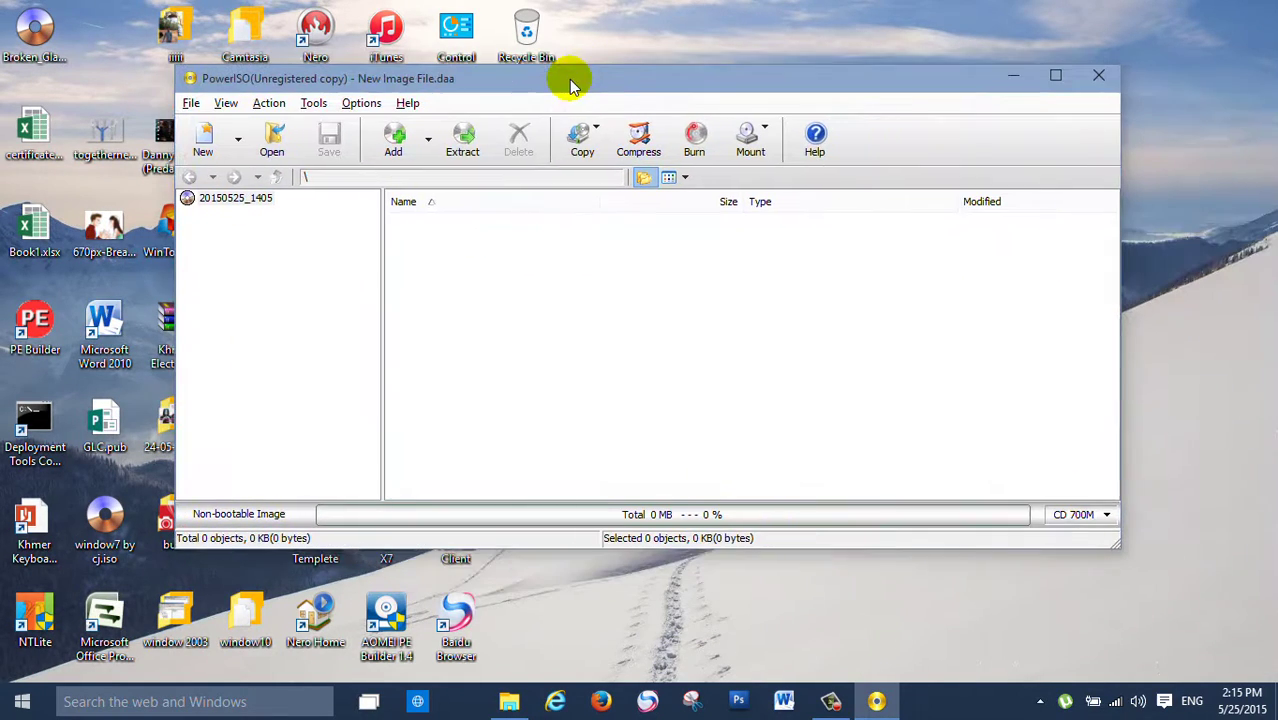
left_click(876, 705)
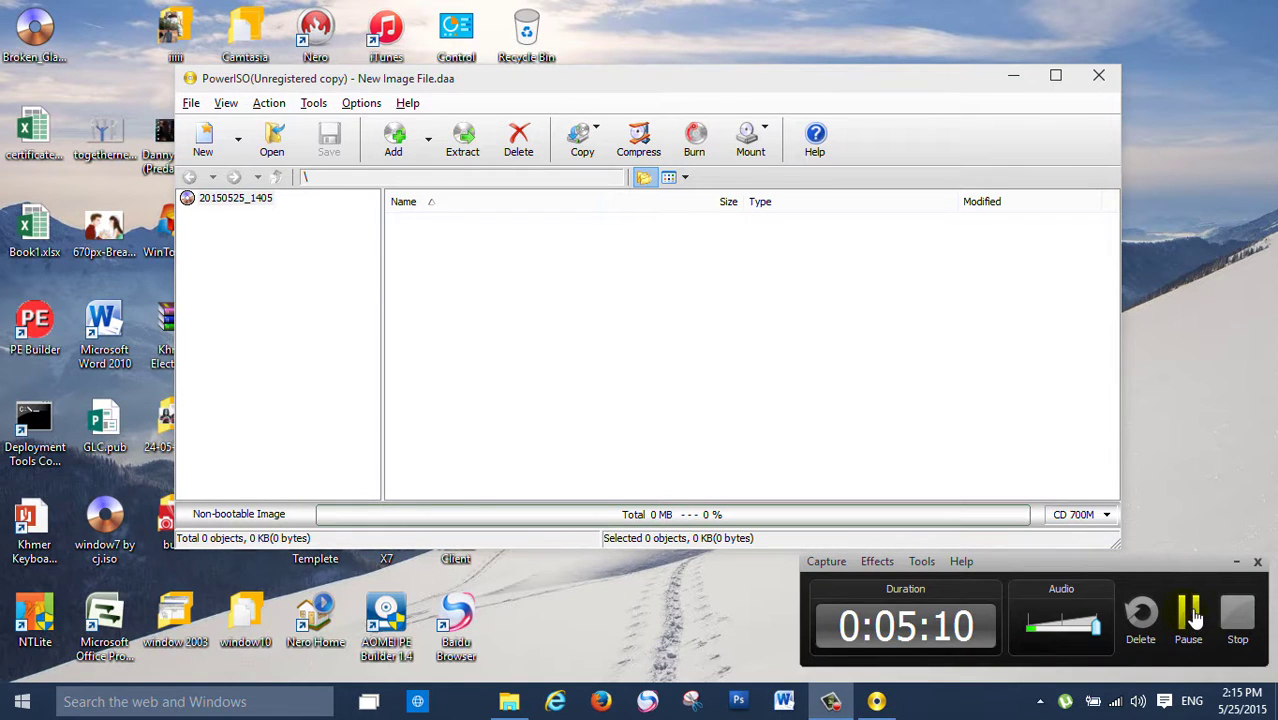